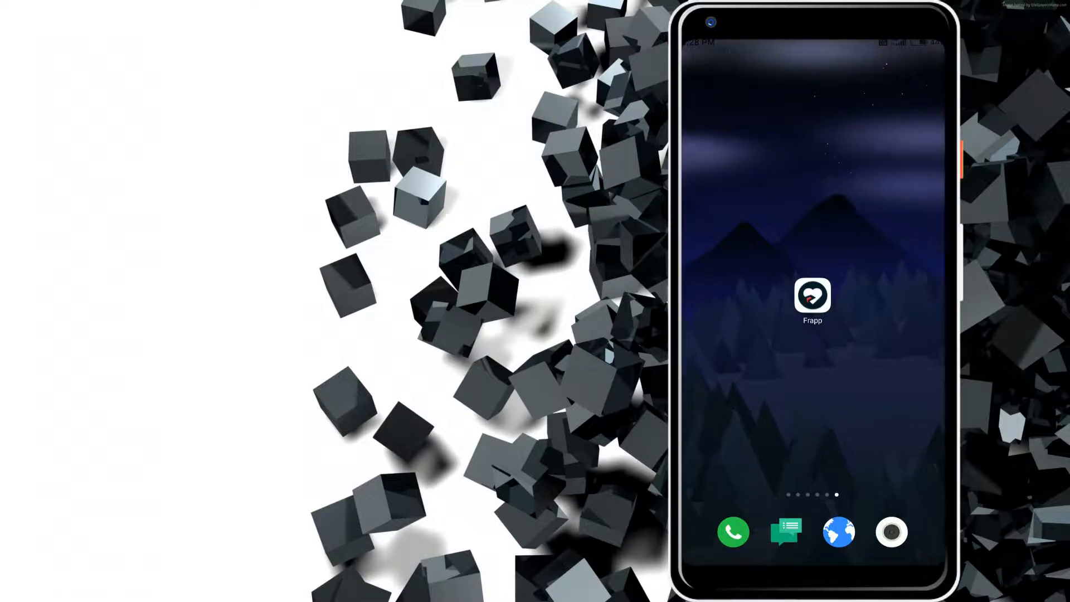
Launch the Frapp app from the Android home screen.
left_click(813, 295)
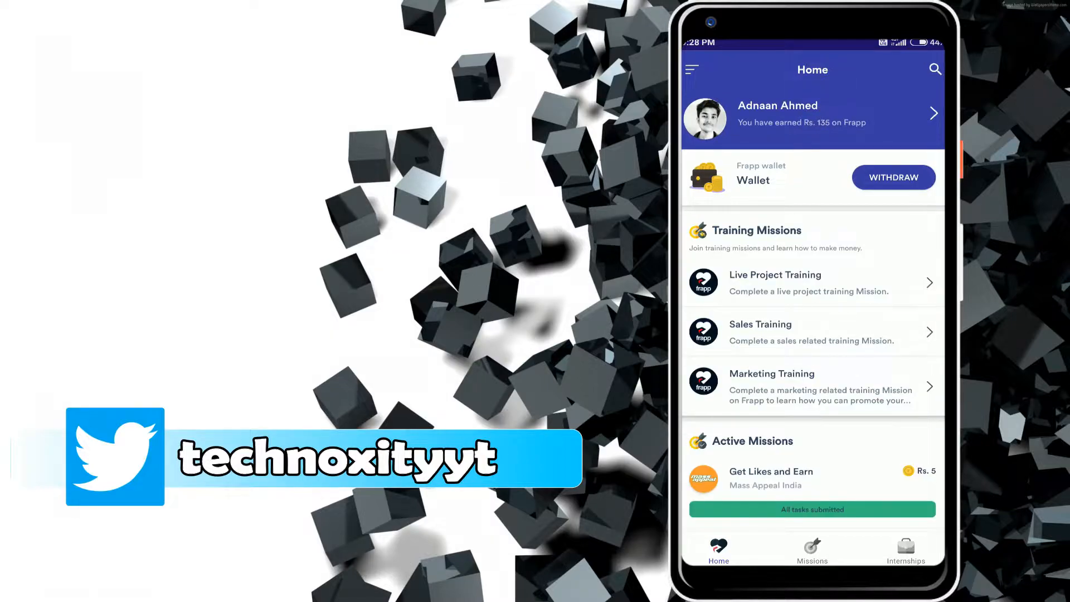
Check the account profile and the Resume page via the side menu, returning to Home.
left_click(889, 112)
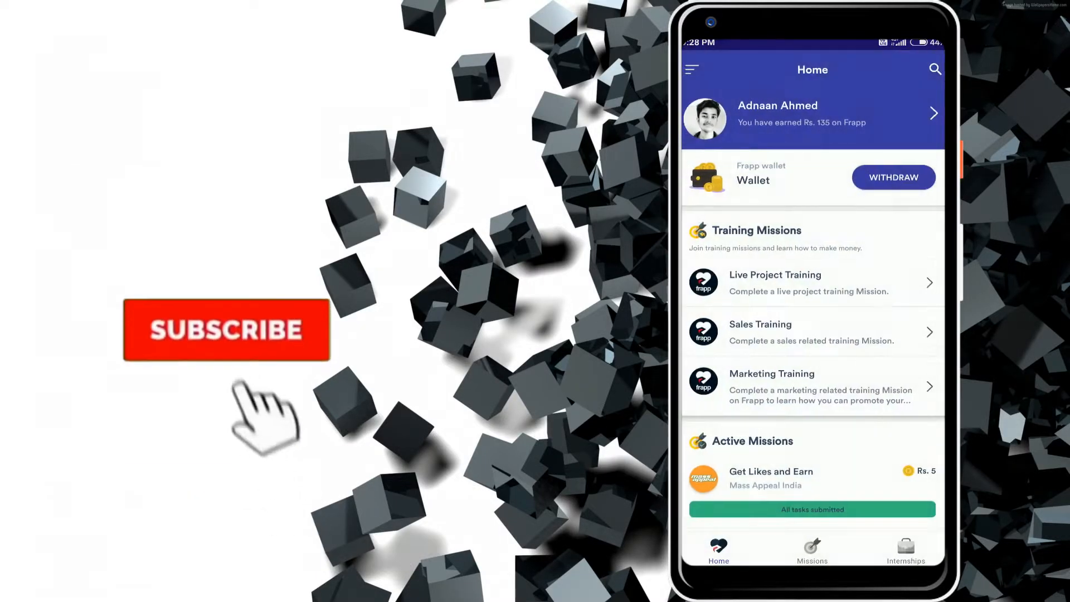
scroll(813, 335, "down", 3)
scroll(814, 335, "up", 3)
left_click(692, 70)
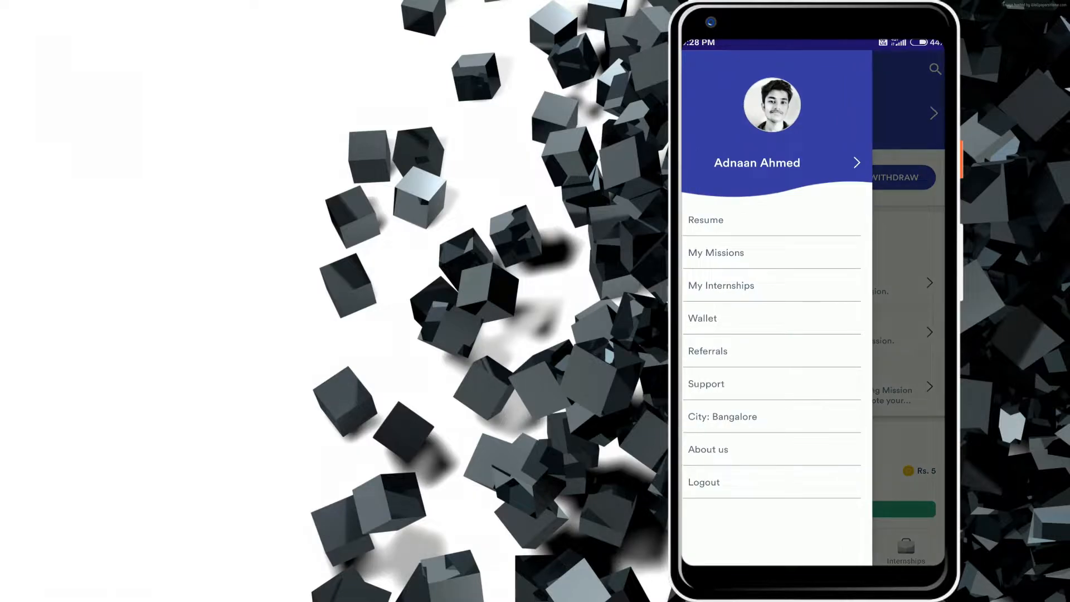
left_click(706, 220)
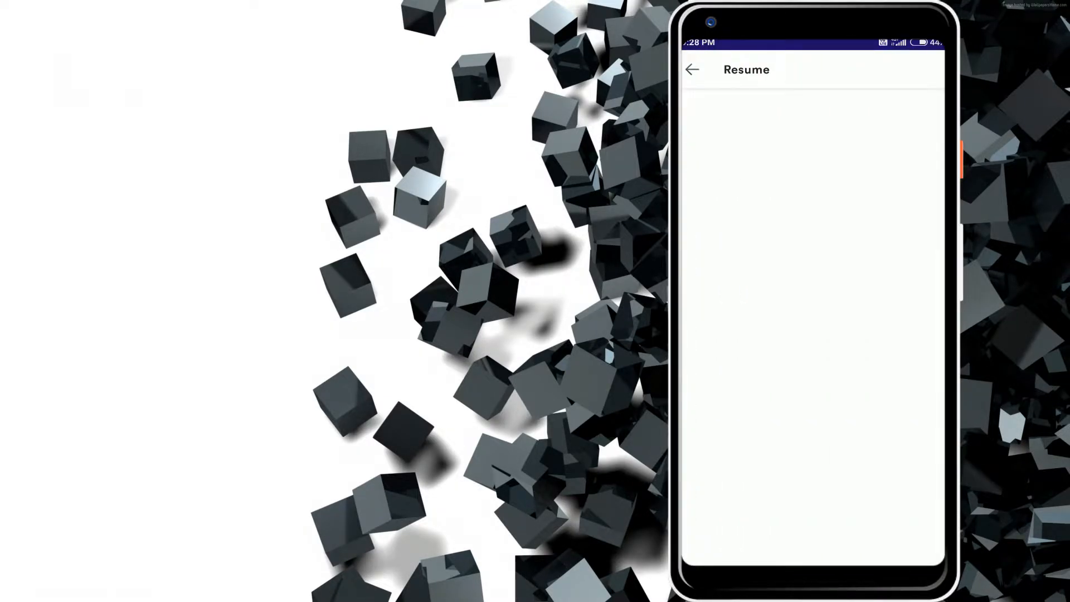
left_click(692, 69)
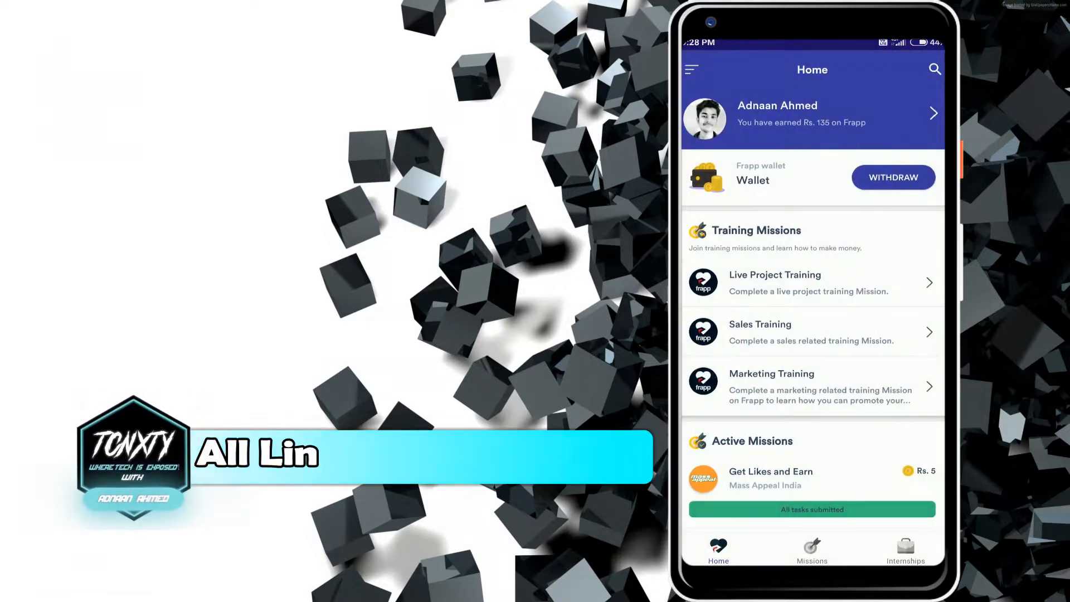
Review the My Missions history including the Get Likes and Earn mission, then go back to Home.
left_click(691, 69)
left_click(716, 253)
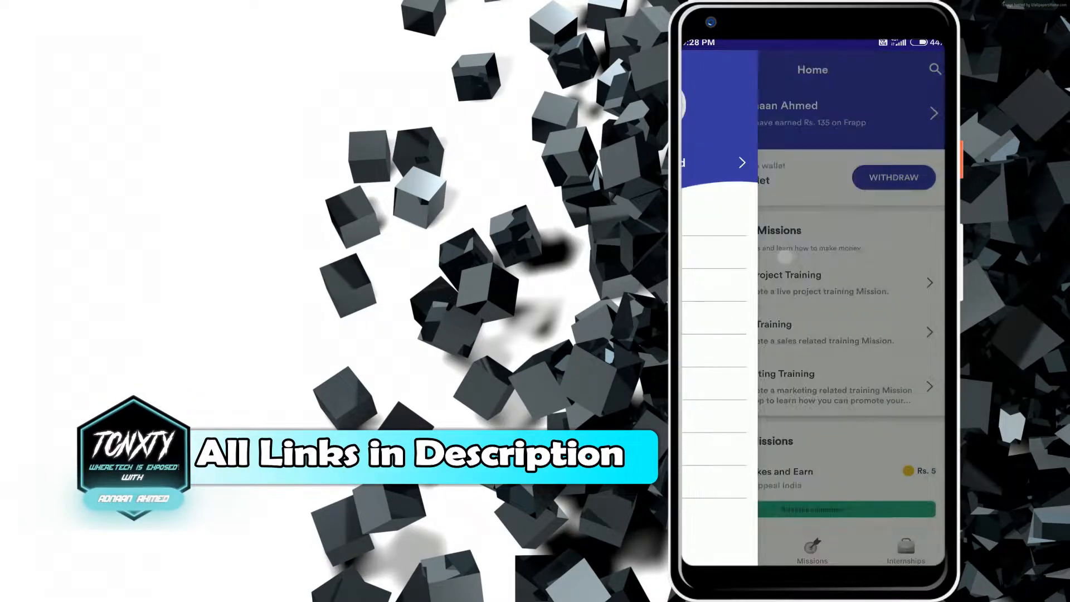
scroll(813, 335, "down", 5)
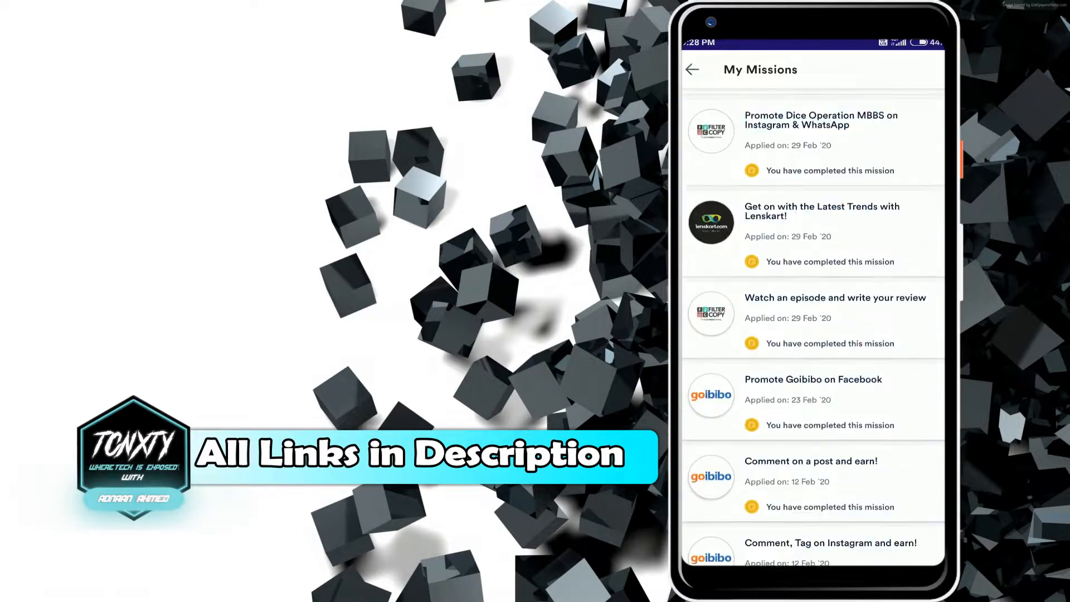
scroll(814, 335, "down", 5)
scroll(814, 335, "down", 5)
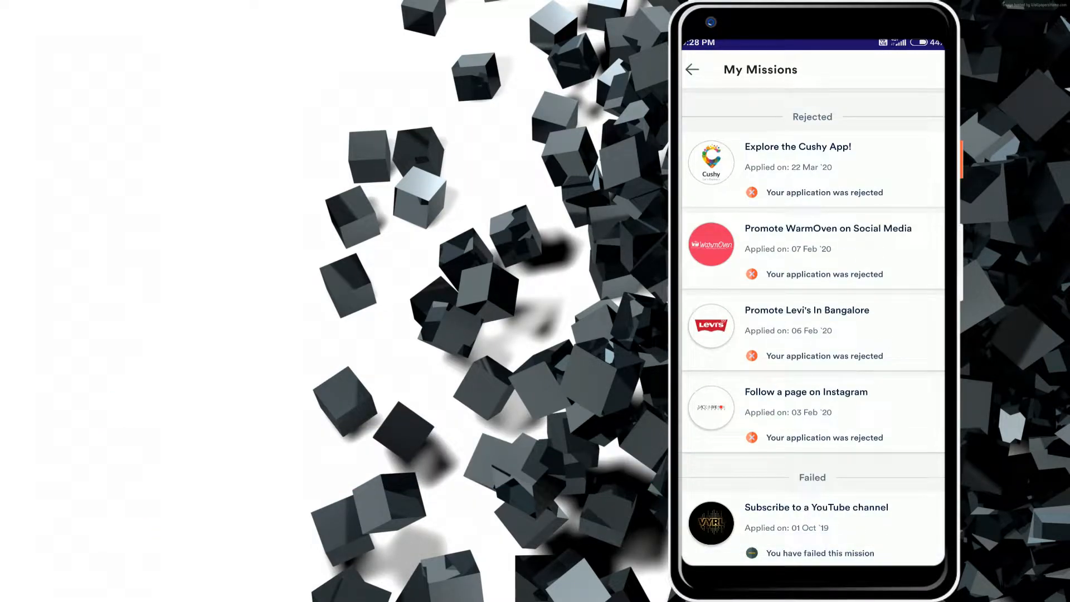
scroll(908, 296, "up", 5)
scroll(905, 326, "up", 2)
scroll(903, 354, "up", 1)
scroll(905, 397, "up", 1)
scroll(906, 397, "up", 3)
scroll(814, 335, "up", 2)
scroll(813, 335, "up", 2)
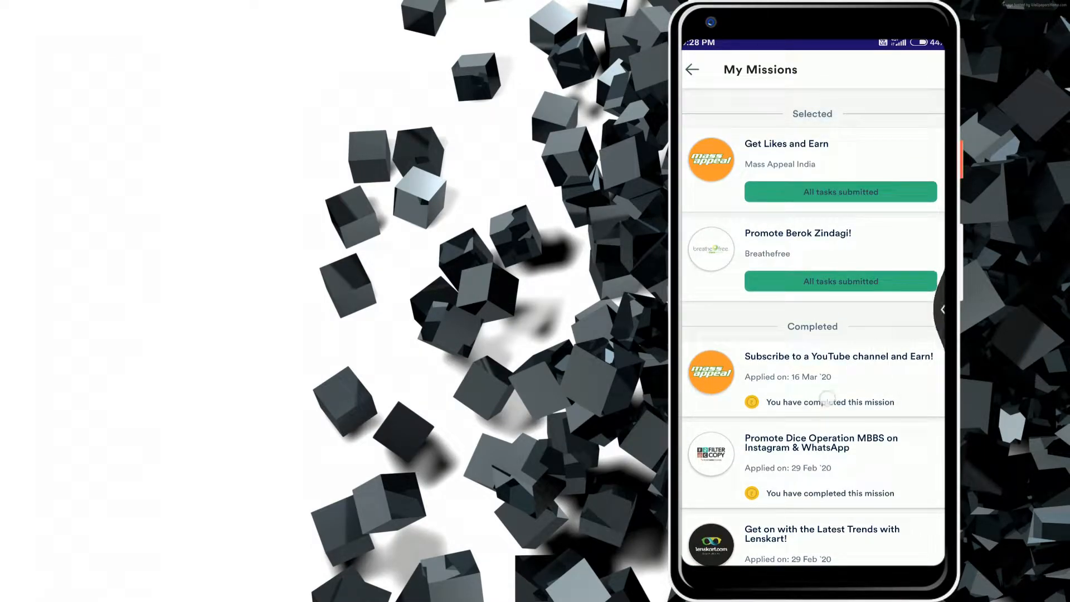
left_click(836, 163)
key("Escape")
key("Escape")
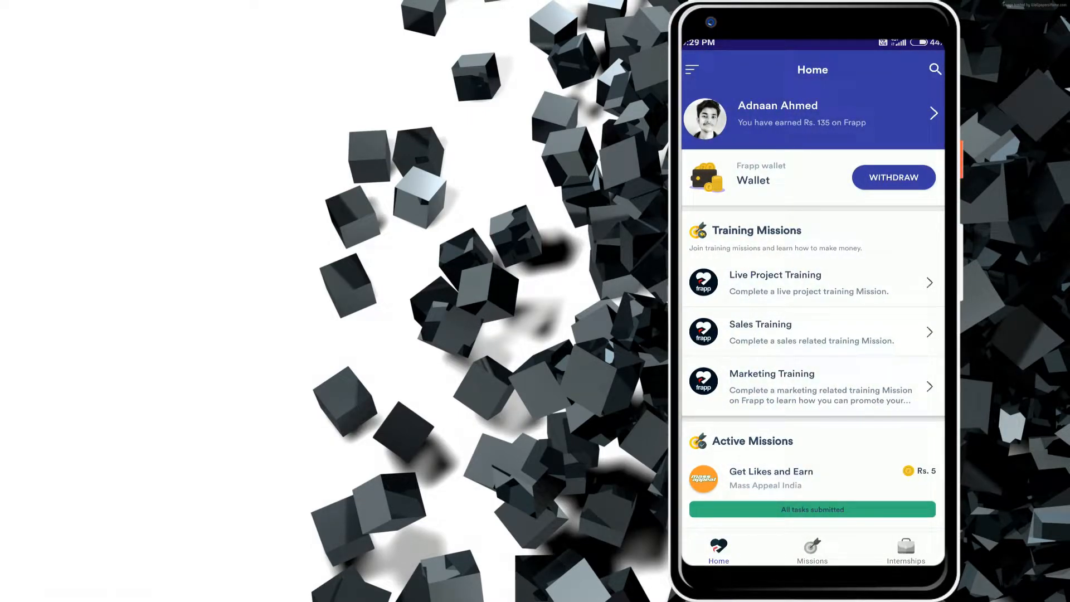
Check the Content writer and Volunteering internship details from the Internships list.
left_click(906, 551)
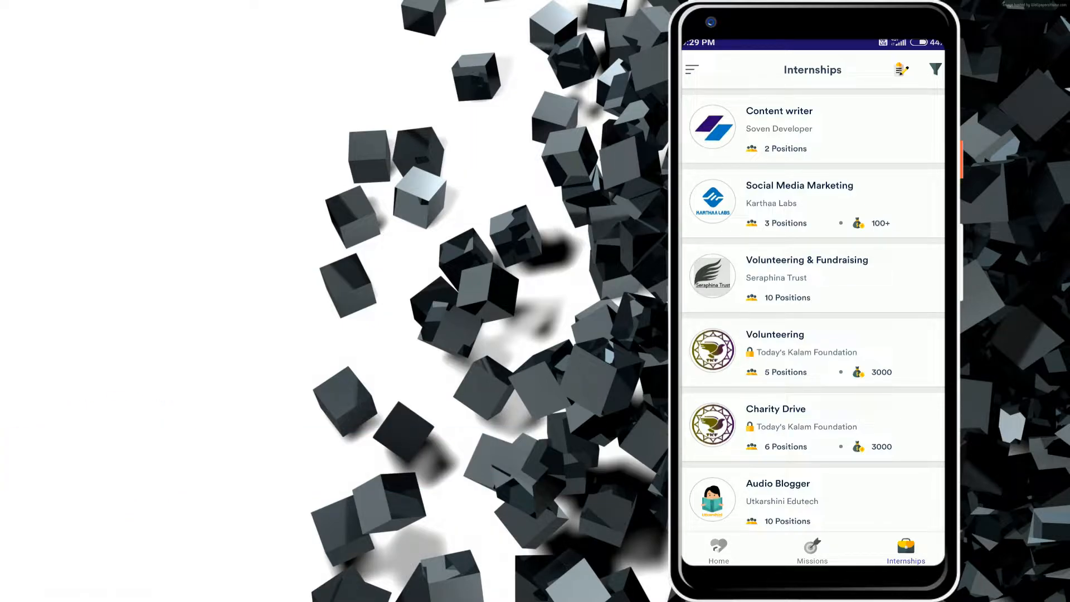
left_click(794, 127)
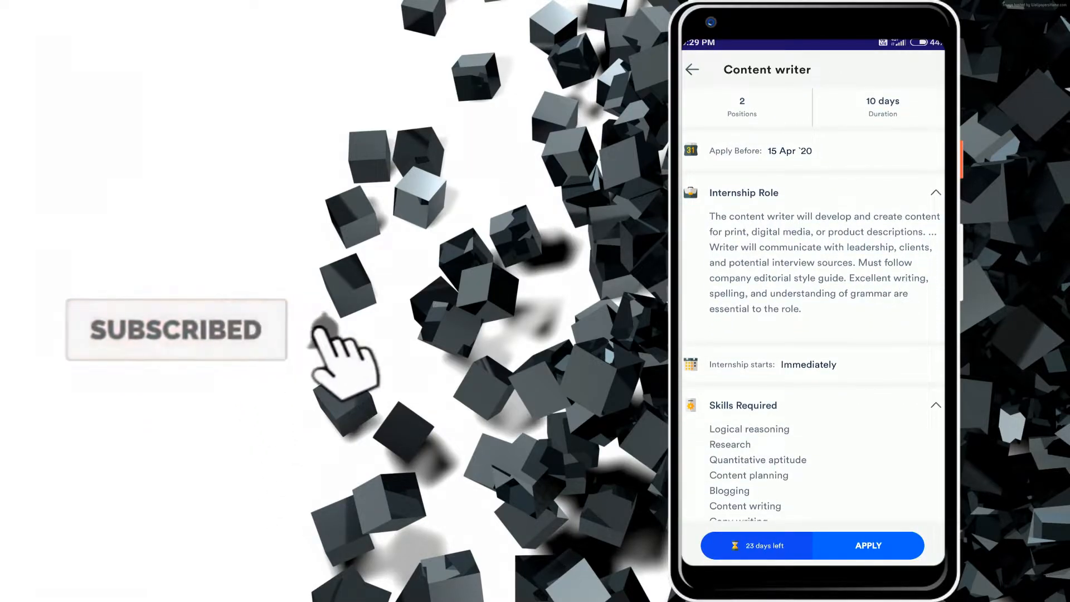
scroll(812, 318, "down", 5)
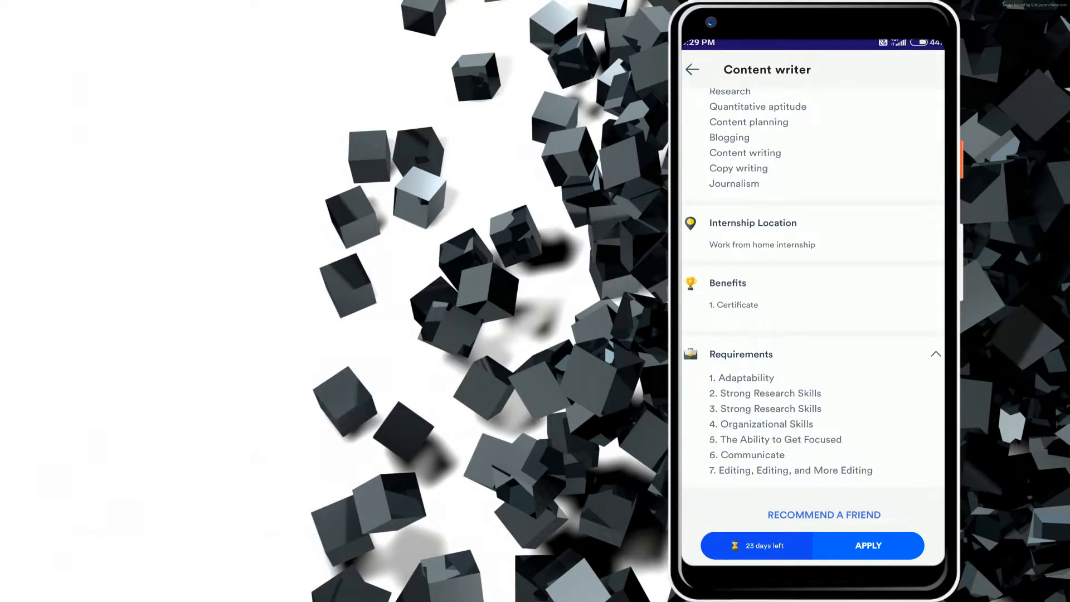
scroll(909, 292, "up", 10)
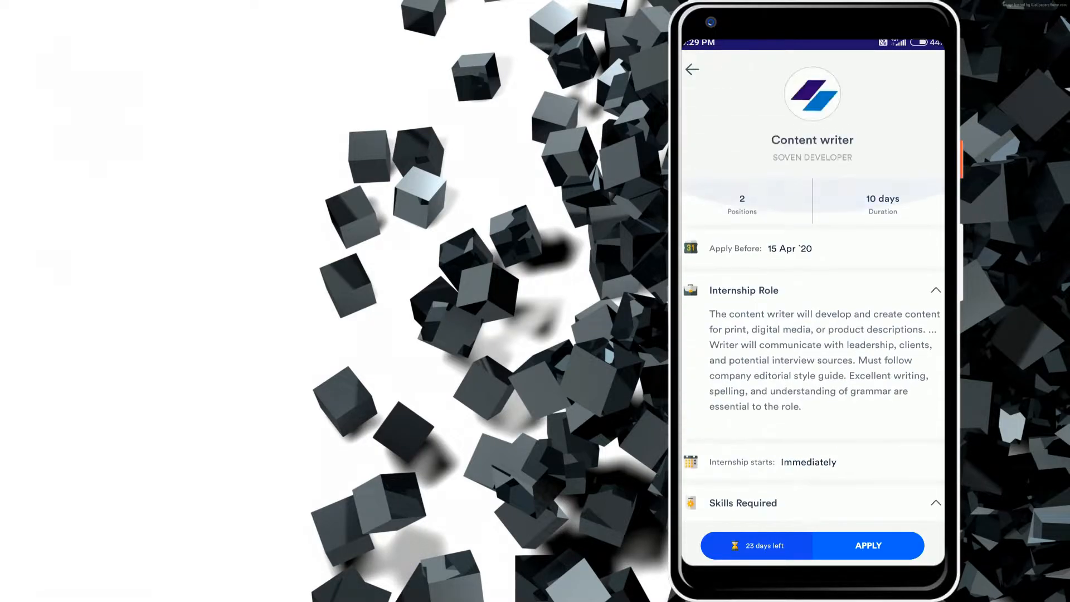
key("Escape")
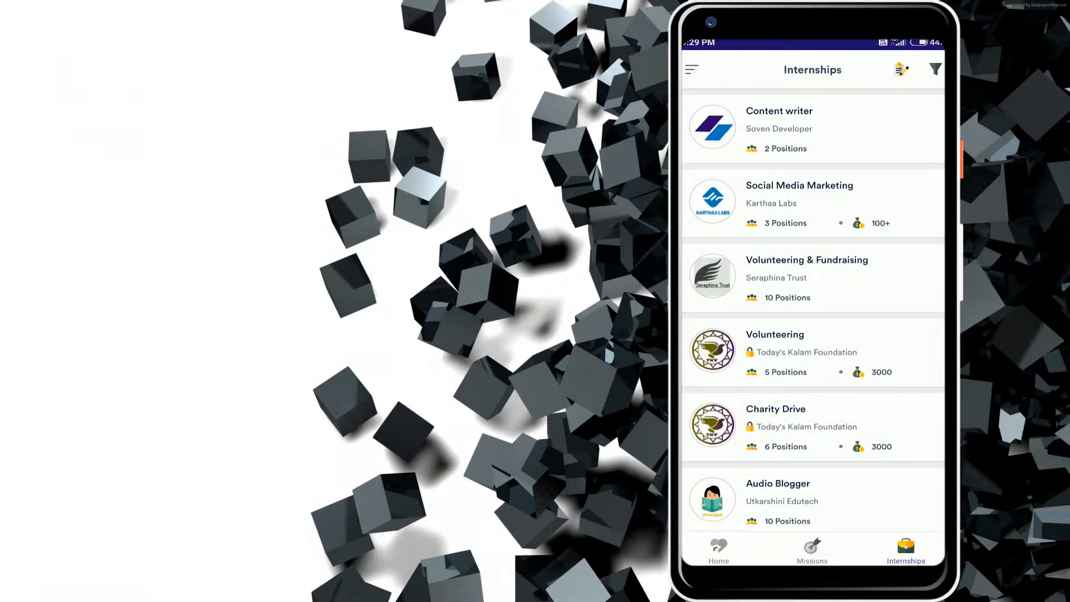
scroll(813, 310, "down", 1)
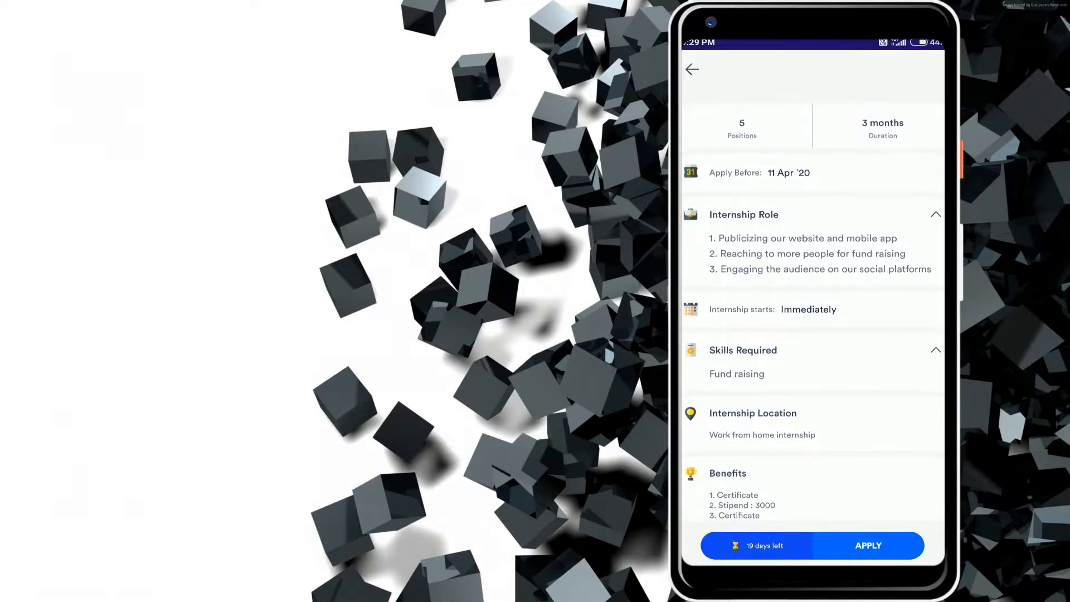
scroll(813, 317, "down", 3)
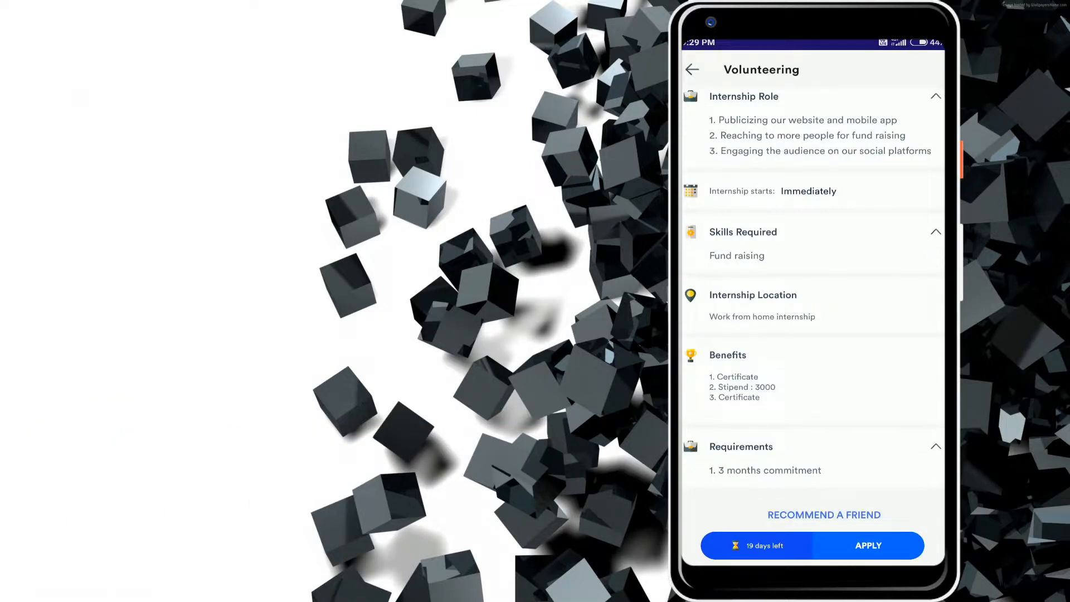
scroll(813, 318, "up", 5)
scroll(812, 318, "down", 5)
key("Escape")
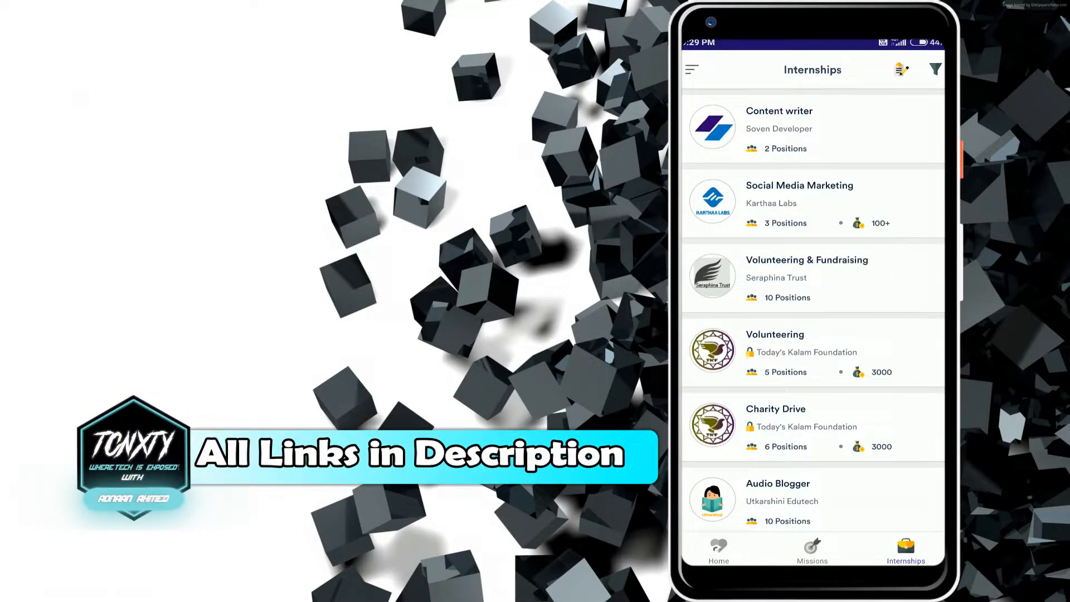
Check the rewards and tasks of the Thunderpod dance challenge and Get Likes and Earn missions.
left_click(812, 552)
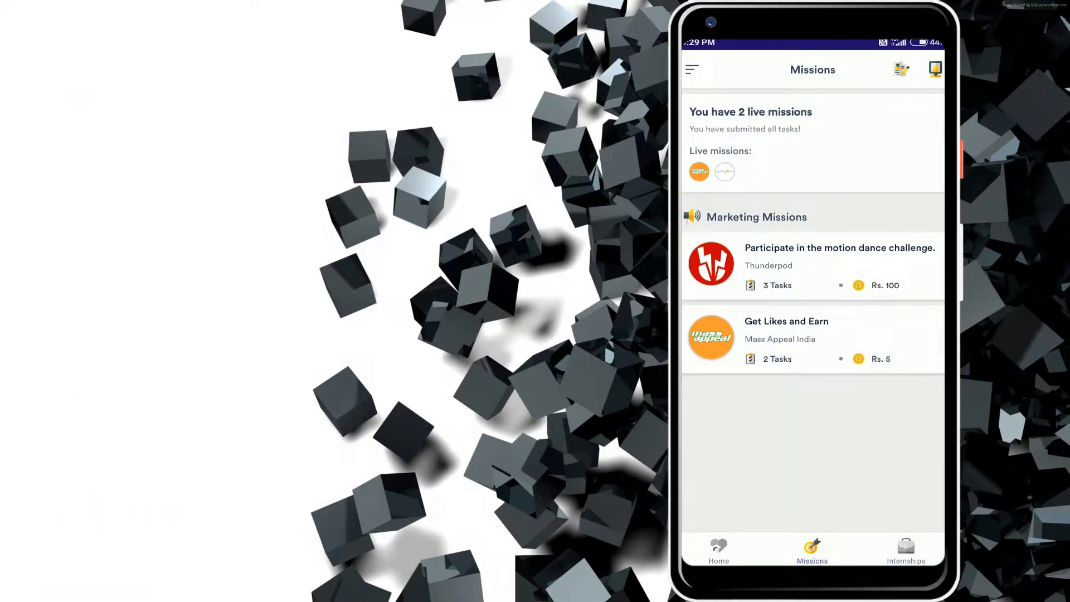
left_click(812, 266)
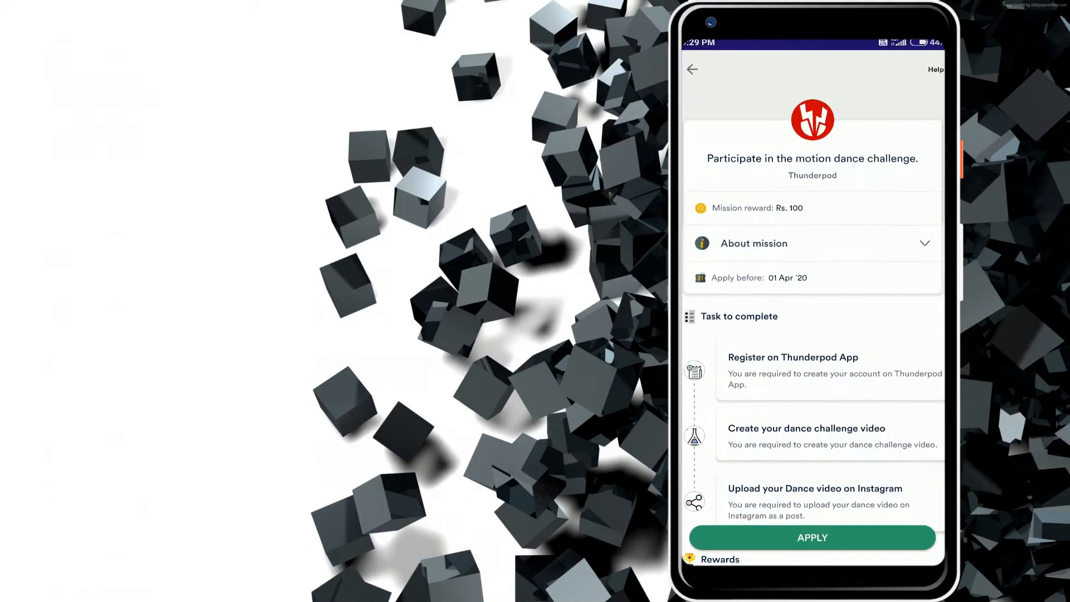
scroll(811, 334, "down", 5)
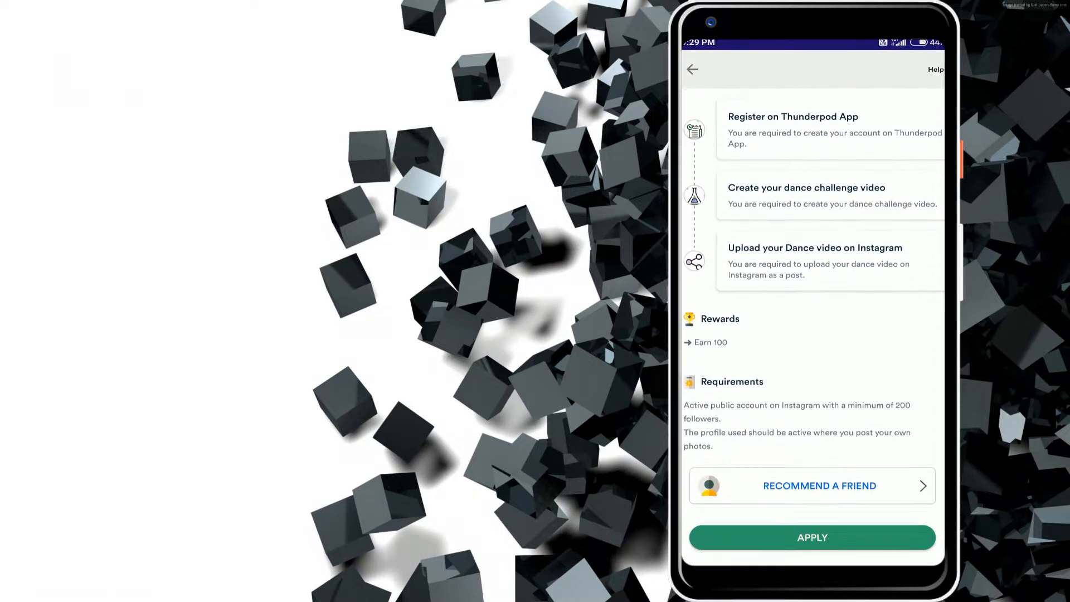
scroll(812, 334, "up", 5)
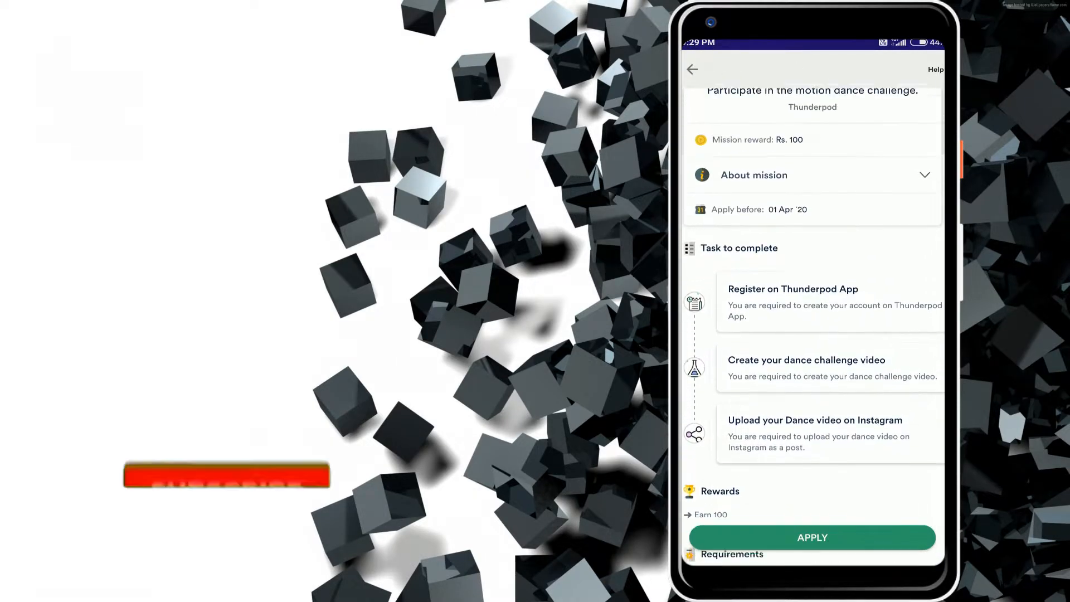
scroll(811, 334, "down", 2)
scroll(812, 335, "up", 2)
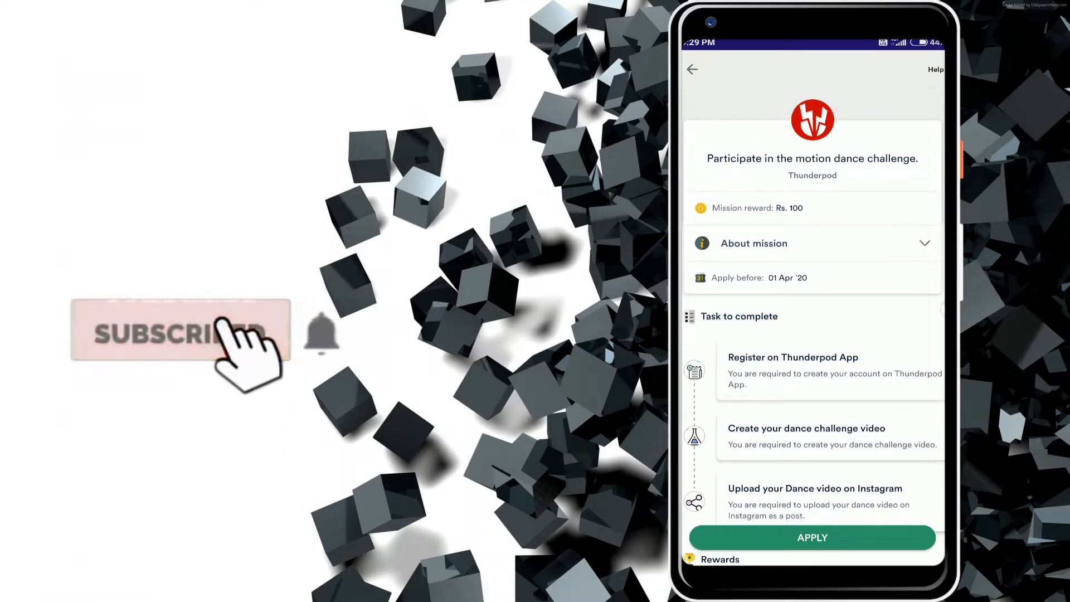
left_click(693, 70)
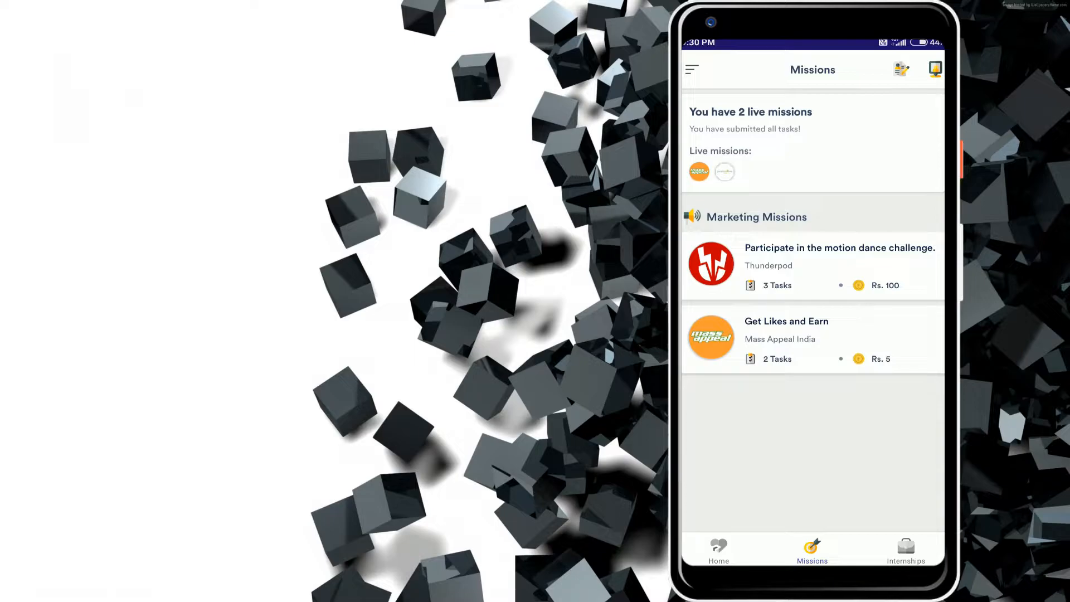
left_click(812, 339)
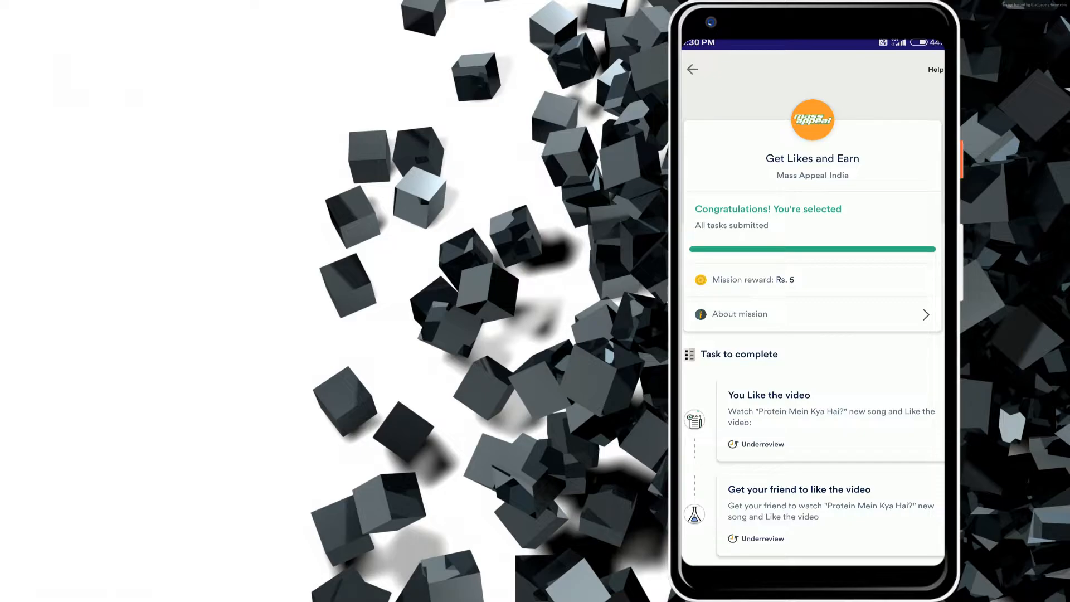
key("Escape")
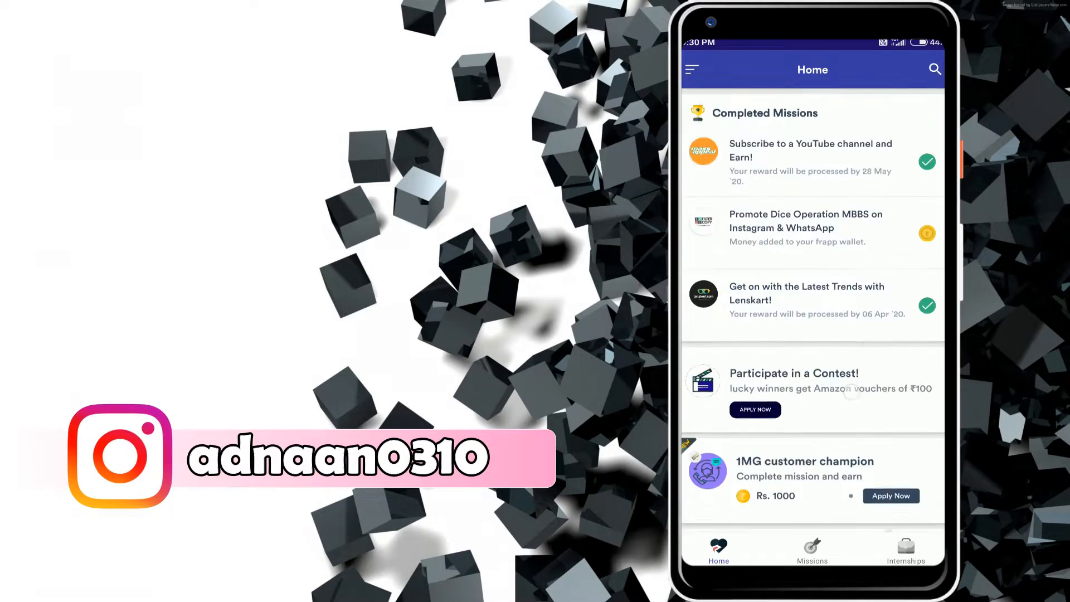
Review the failed YouTube subscribe mission in the My Missions list via the side menu.
left_click(692, 70)
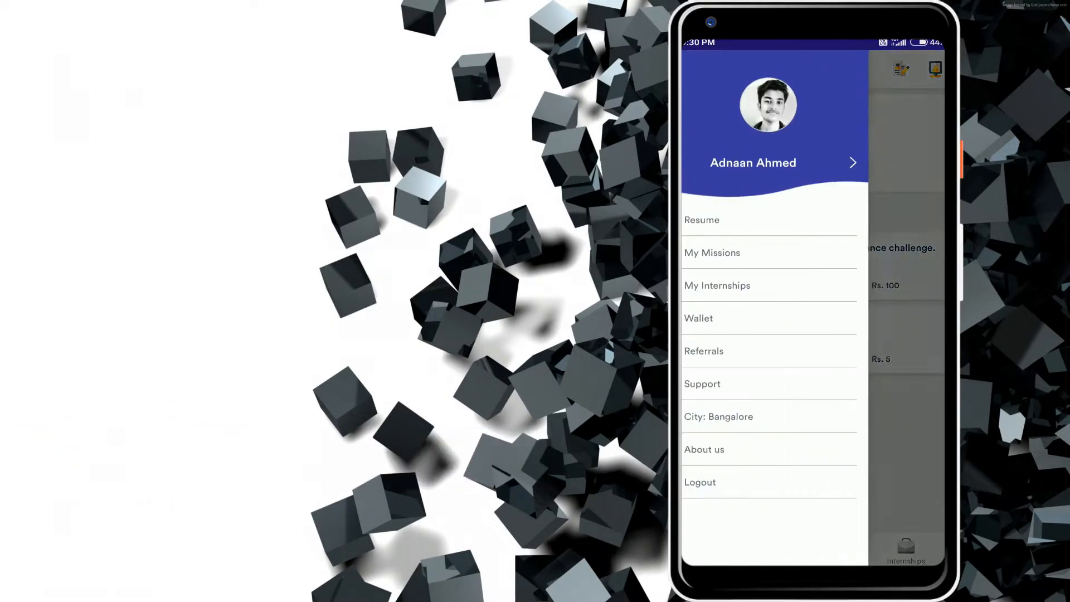
left_click(788, 255)
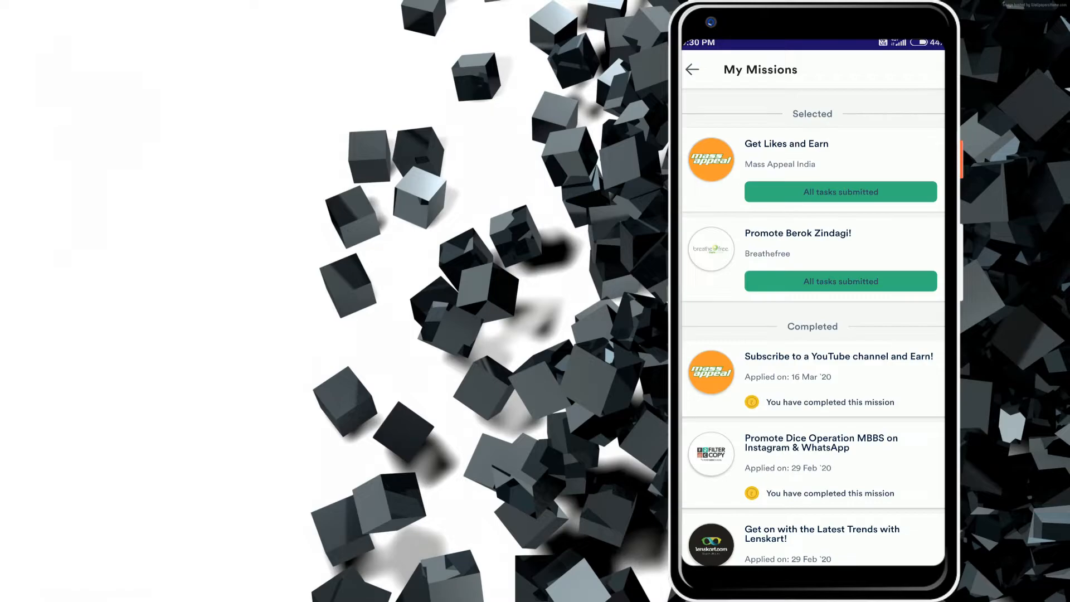
scroll(813, 334, "down", 10)
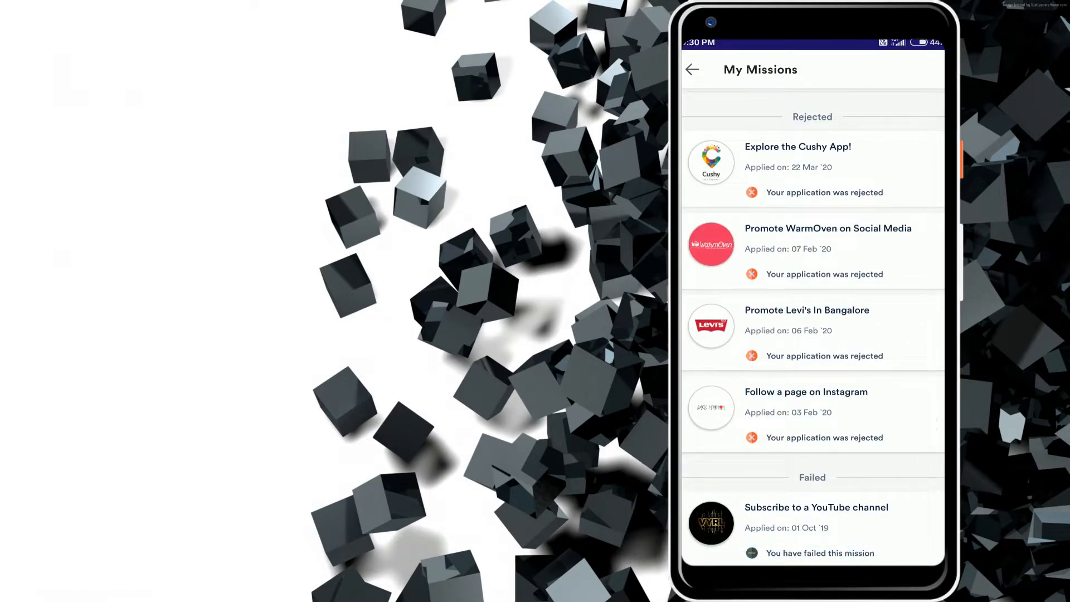
left_click(815, 523)
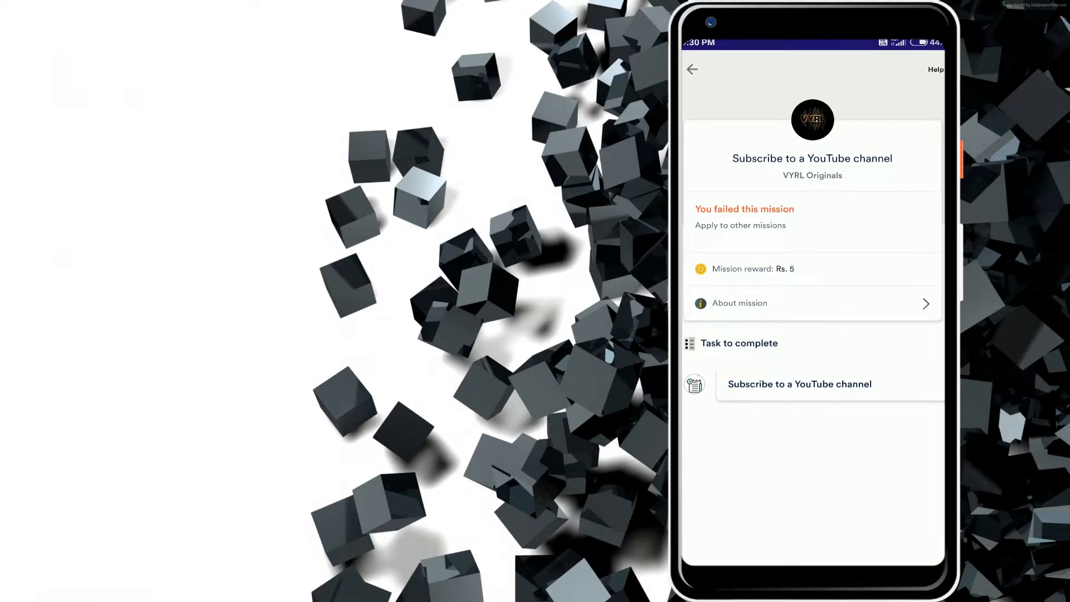
left_click(692, 69)
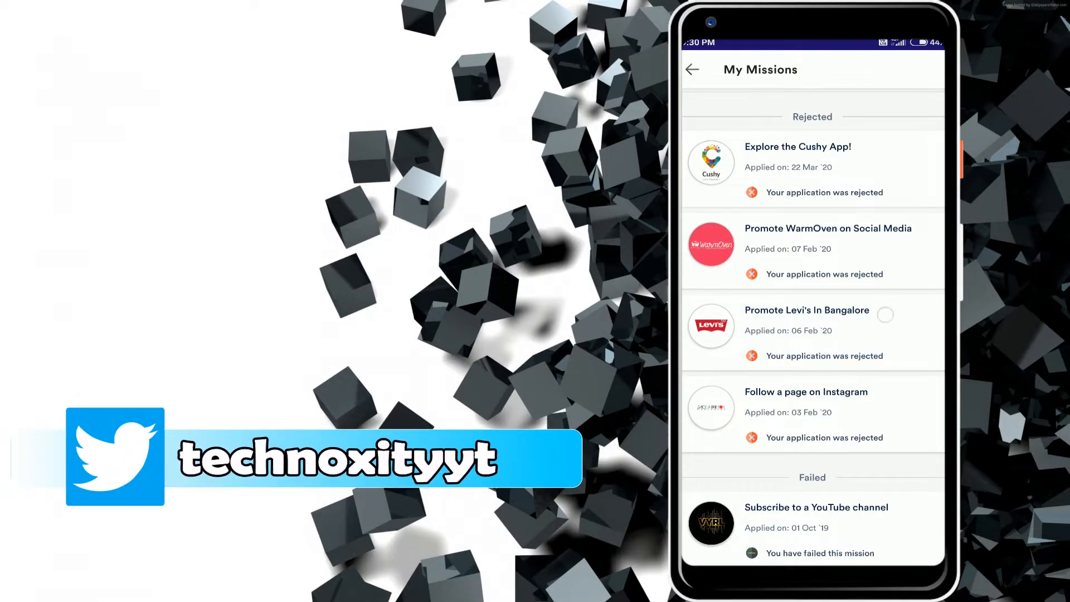
scroll(888, 337, "up", 1)
scroll(888, 337, "up", 3)
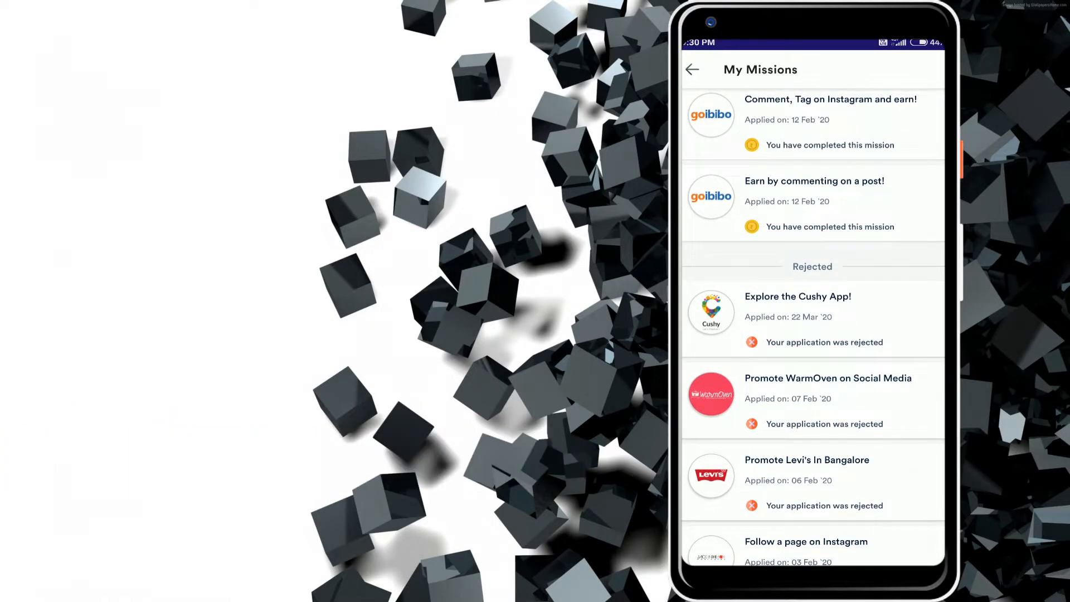
scroll(857, 374, "up", 2)
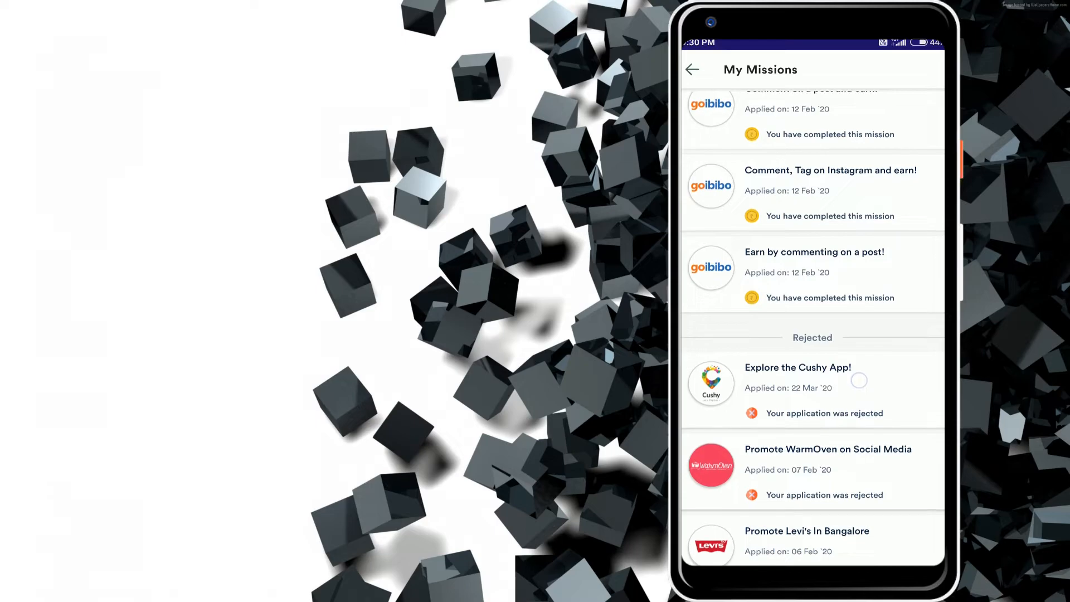
scroll(856, 373, "up", 2)
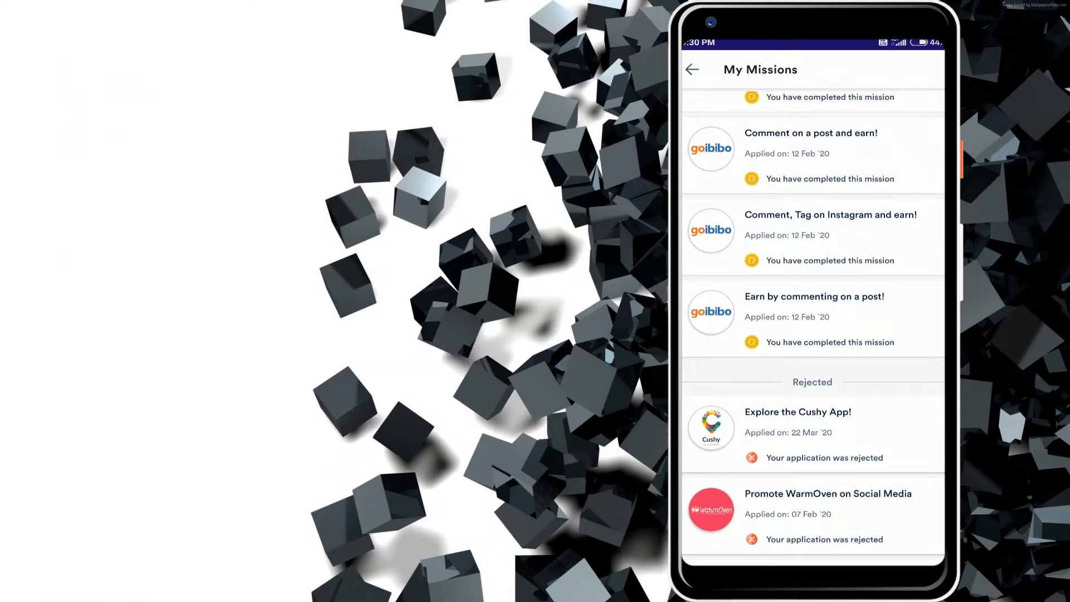
scroll(841, 419, "up", 2)
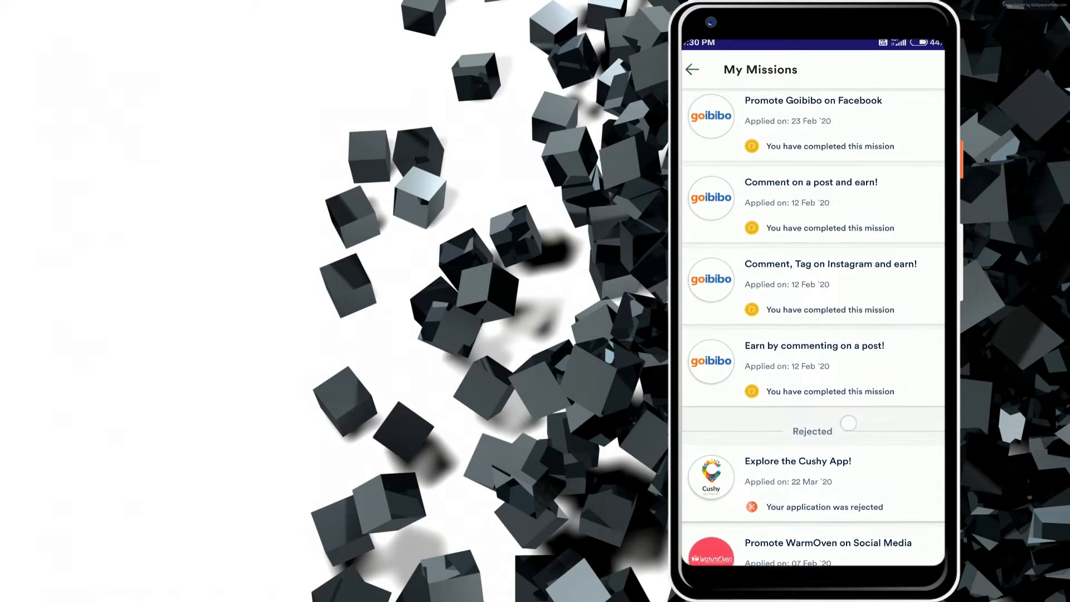
scroll(848, 449, "up", 1)
scroll(849, 448, "up", 2)
scroll(869, 376, "up", 1)
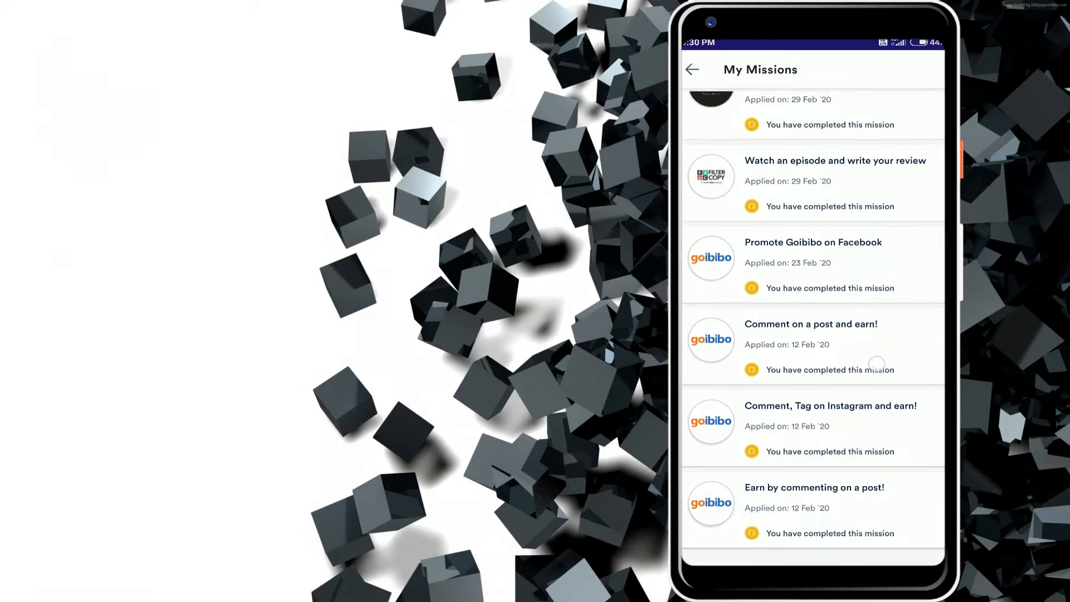
scroll(883, 328, "up", 2)
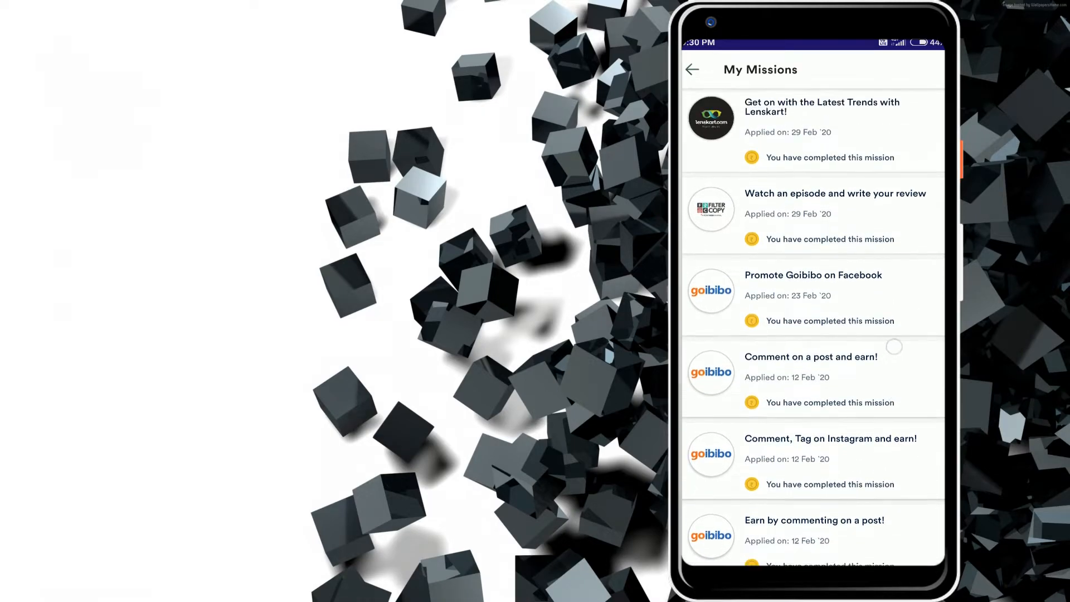
left_click(836, 229)
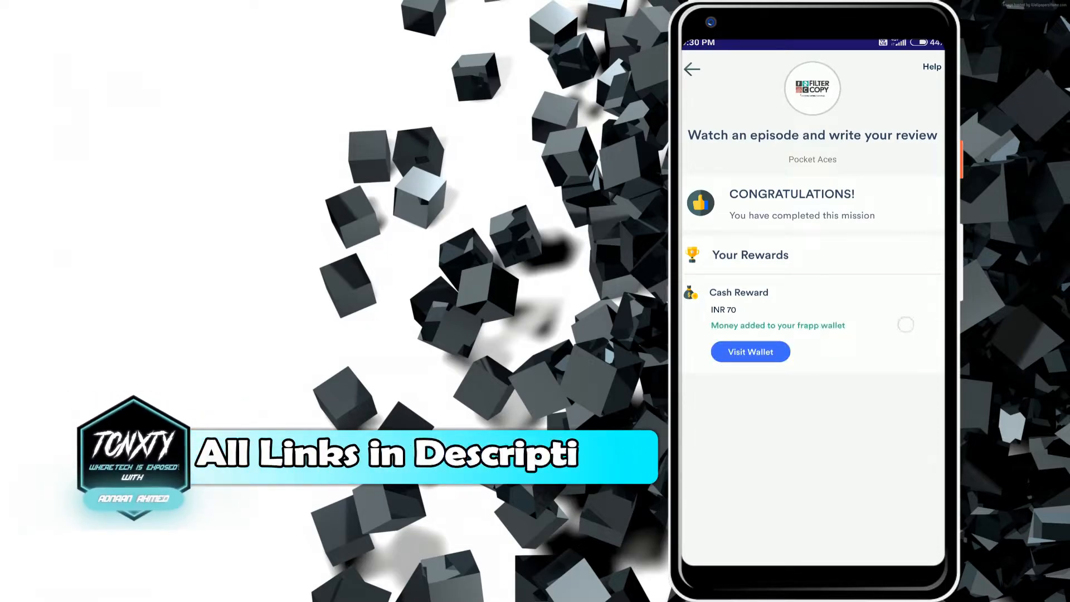
key("Escape")
scroll(881, 331, "up", 2)
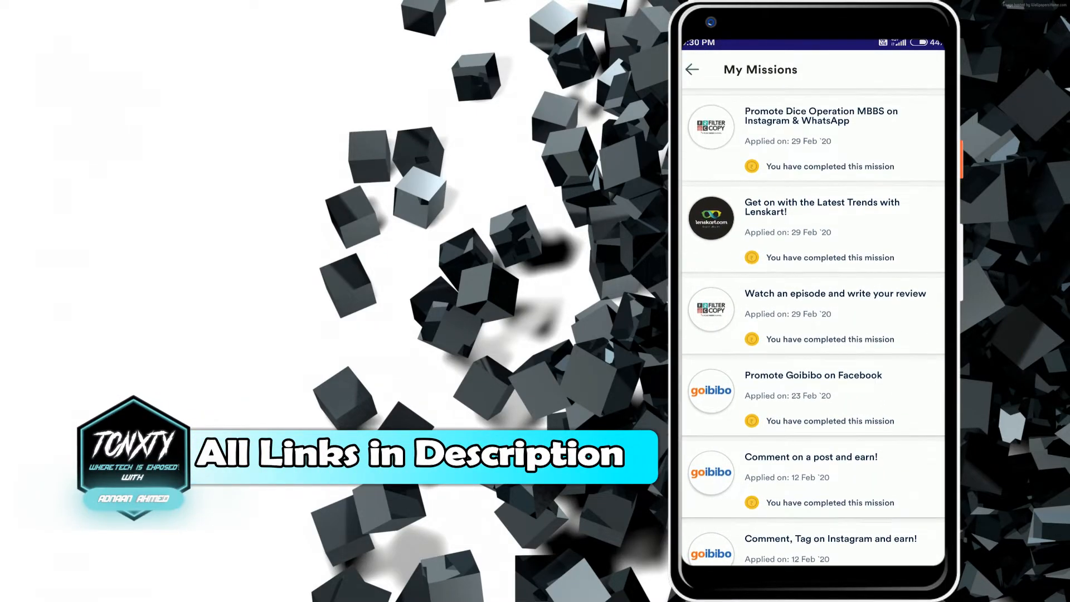
scroll(813, 329, "up", 2)
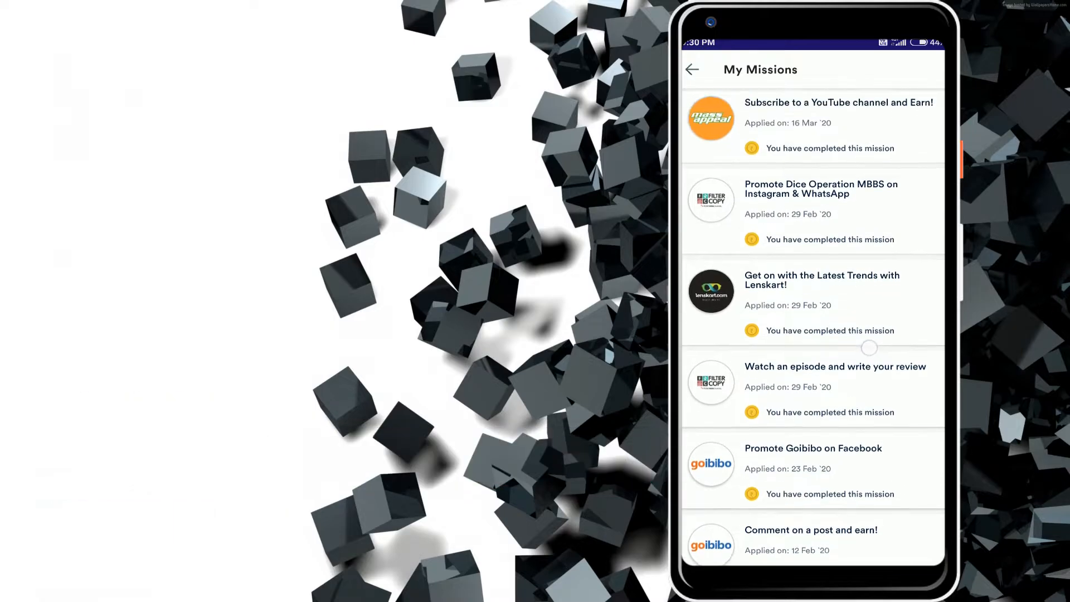
scroll(813, 326, "up", 1)
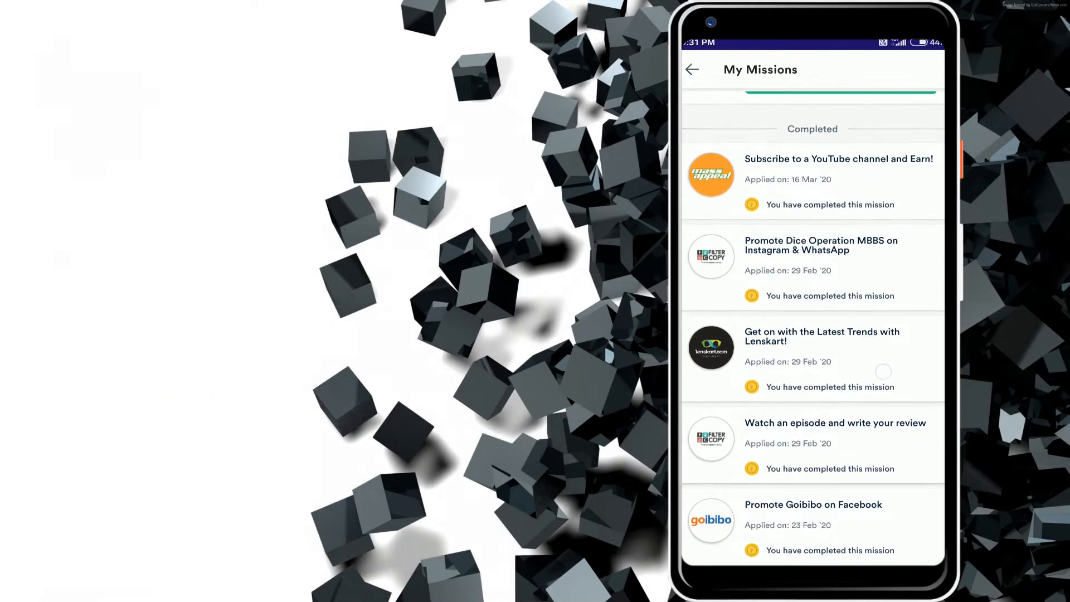
Check the reward details of the Dice Operation MBBS and YouTube channel missions.
left_click(814, 266)
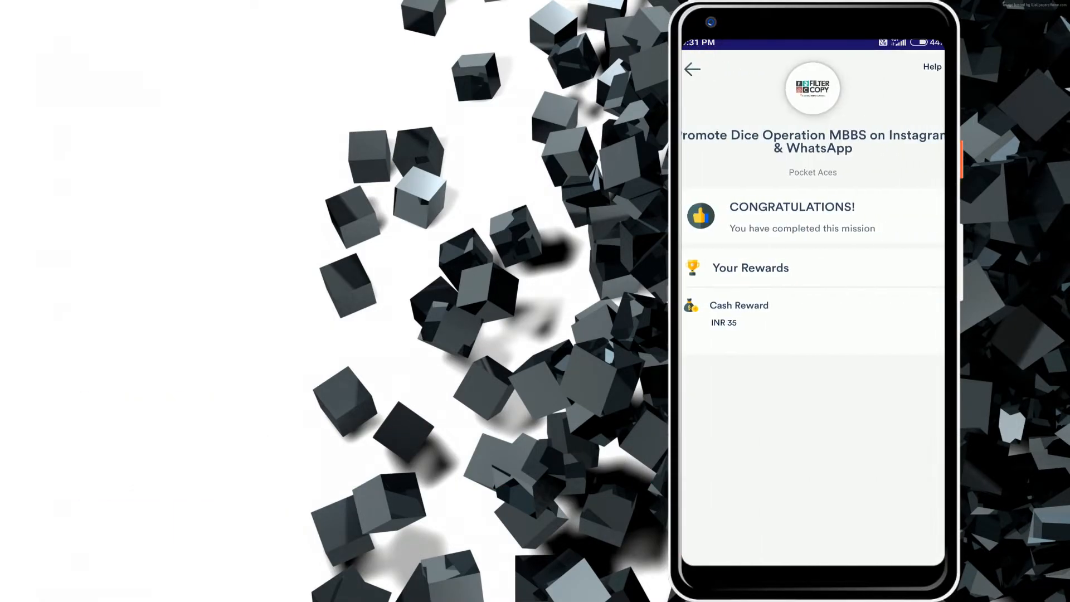
key("Escape")
scroll(813, 326, "up", 2)
scroll(813, 327, "up", 2)
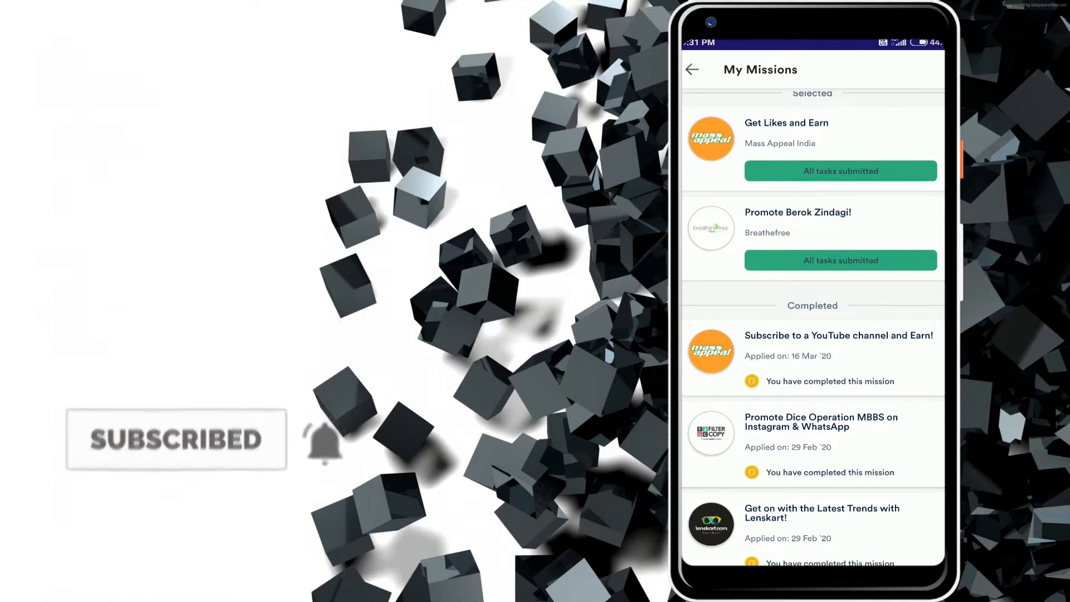
left_click(837, 330)
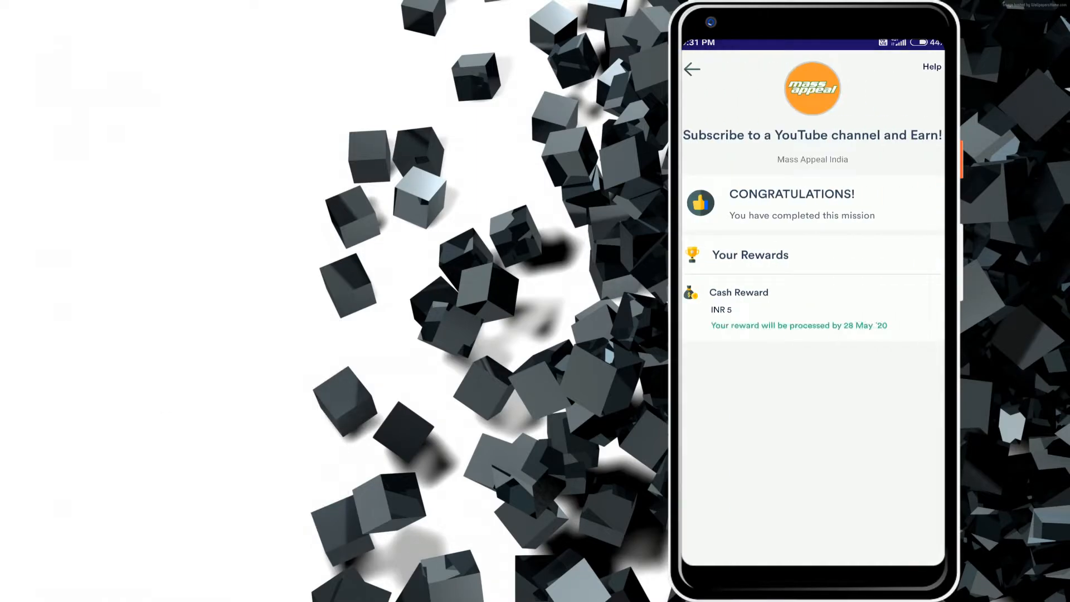
key("Escape")
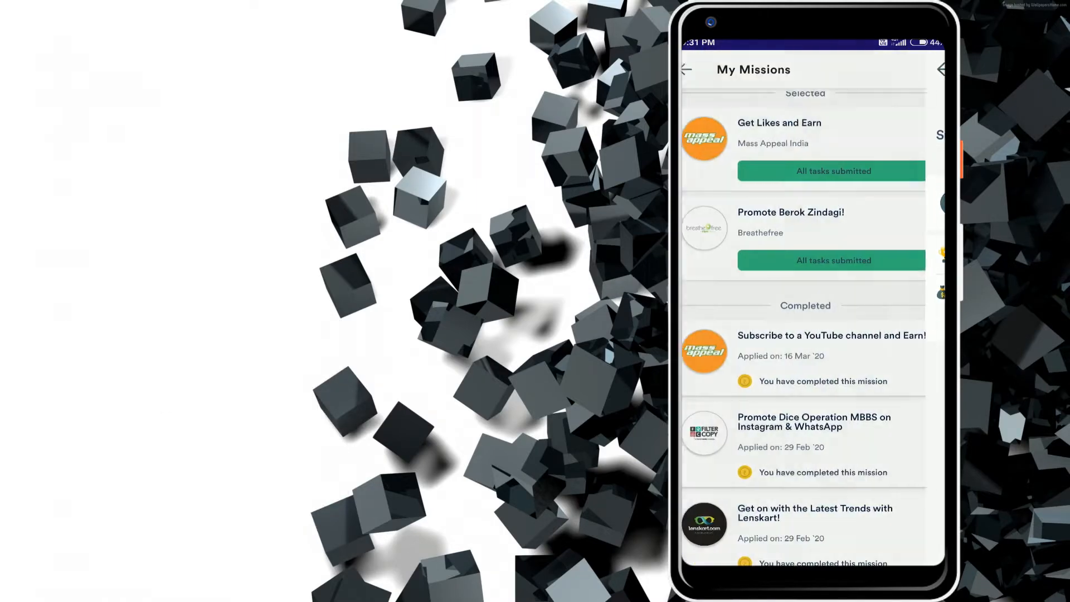
scroll(875, 311, "down", 2)
scroll(874, 311, "down", 2)
Recheck the Dice Operation reward, then bring up the Promote Berok Zindagi! mission details.
left_click(875, 312)
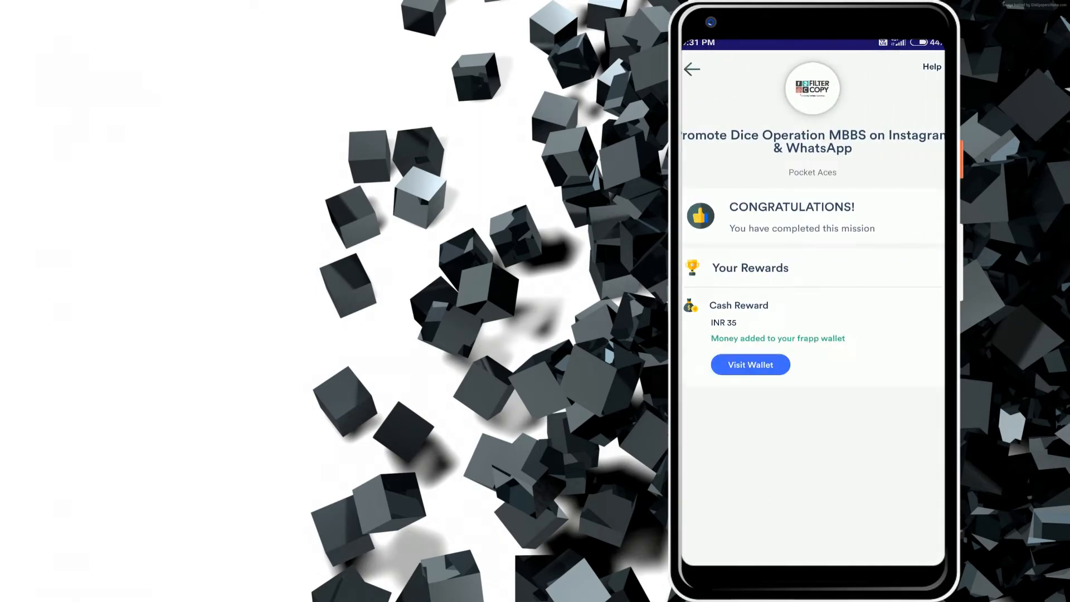
left_click_drag(941, 360, 765, 411)
scroll(875, 371, "up", 2)
scroll(875, 371, "up", 2)
left_click(803, 238)
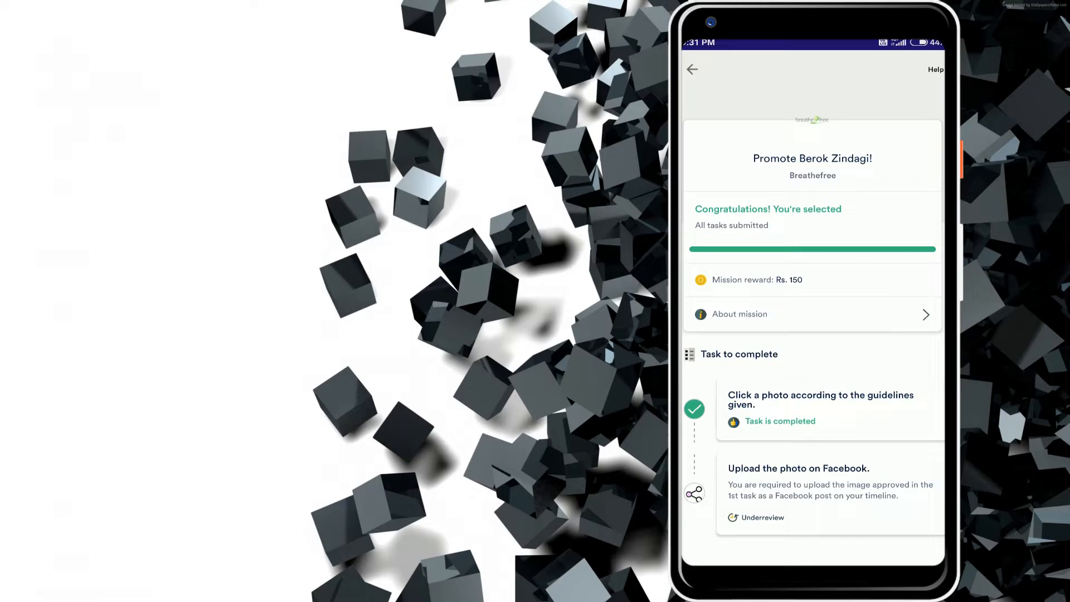
Swipe from the Berok Zindagi details to the Get Likes and Earn mission page.
left_click_drag(684, 360, 803, 388)
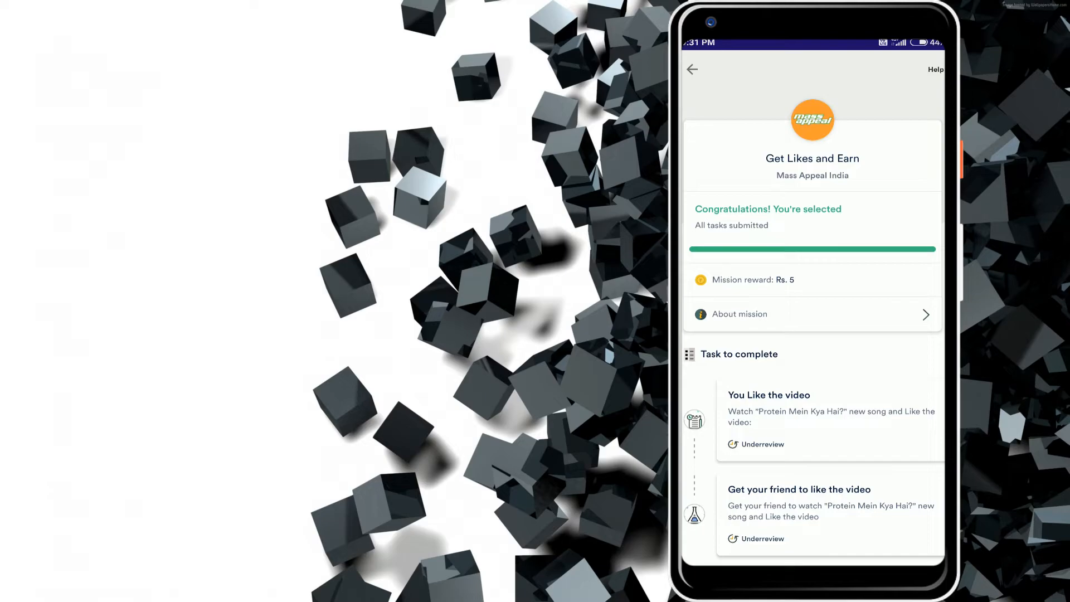
Return to Home and show the Frapp wallet's Rs. 0 balance and recent transaction history.
left_click(693, 70)
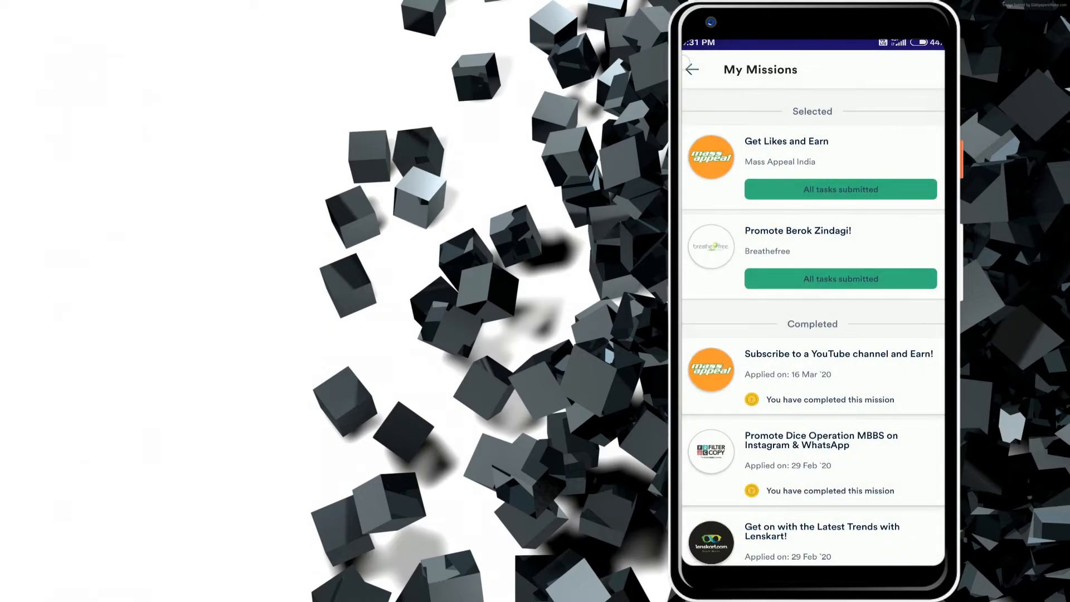
left_click(693, 69)
left_click(718, 249)
left_click(692, 70)
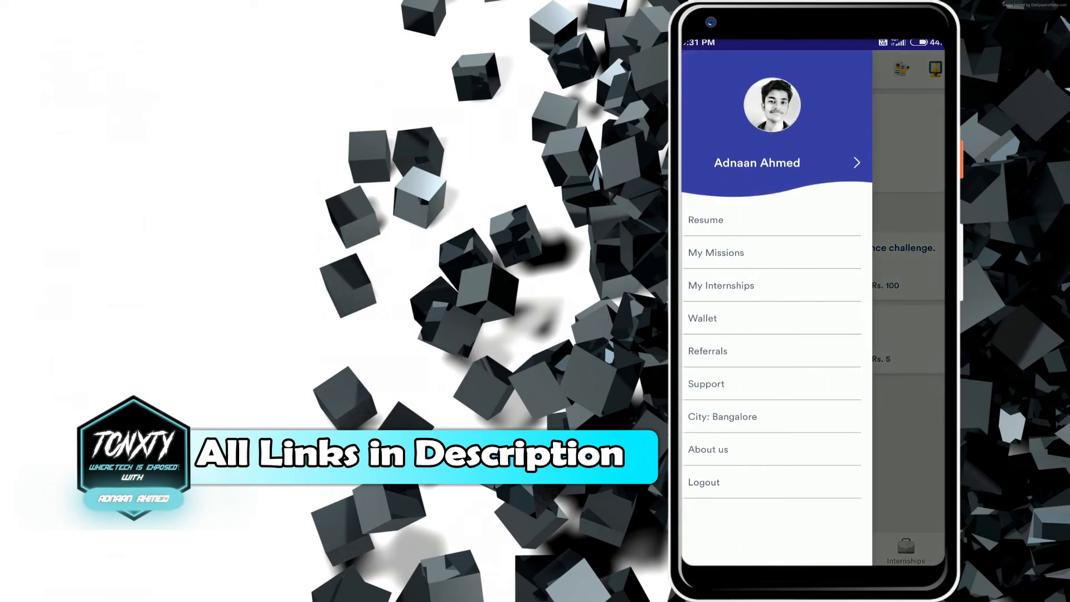
left_click(703, 318)
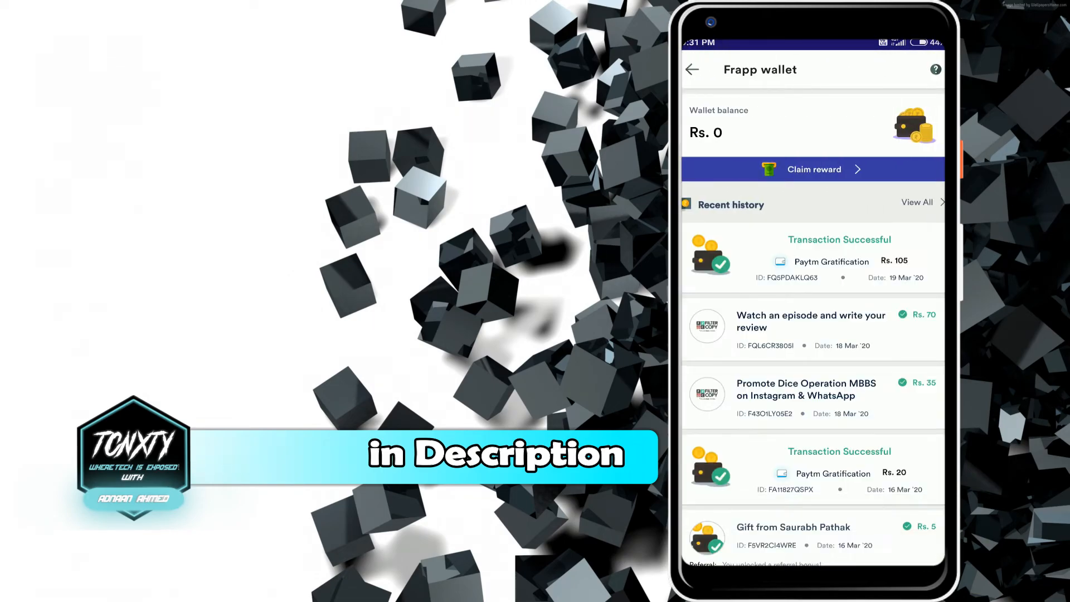
scroll(814, 326, "down", 1)
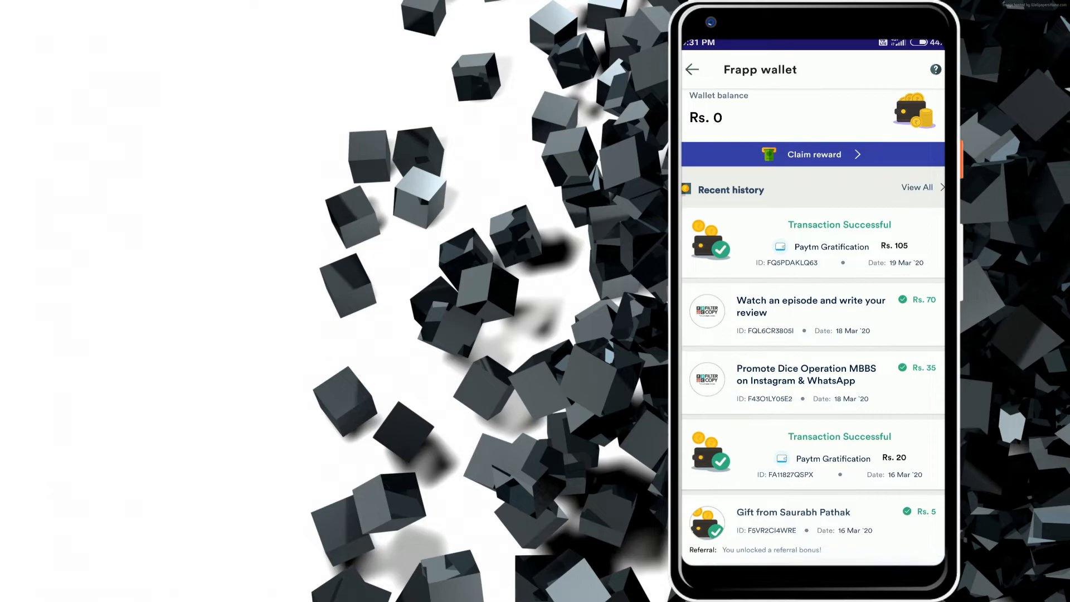